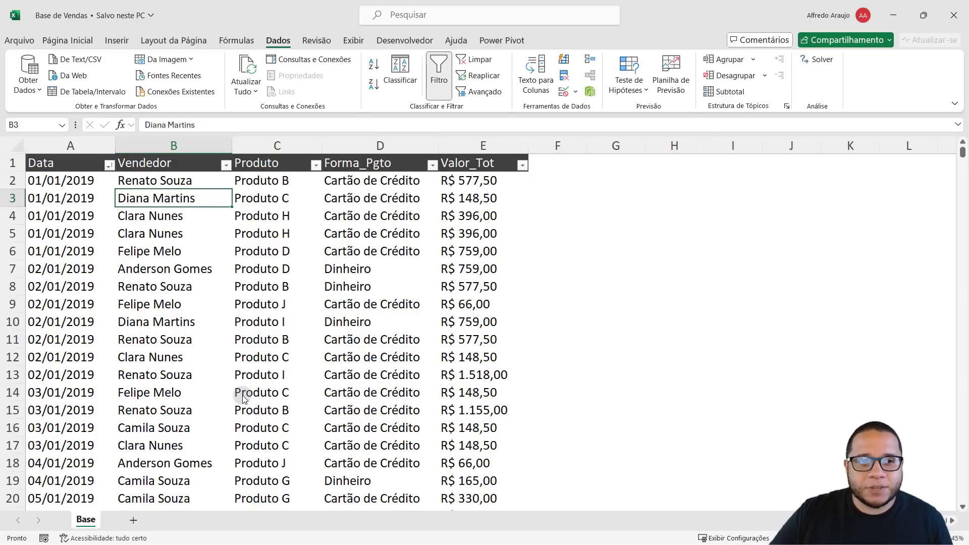
Check which years the Data column's filter list covers
ctrl+scroll(59, 302, up, 3)
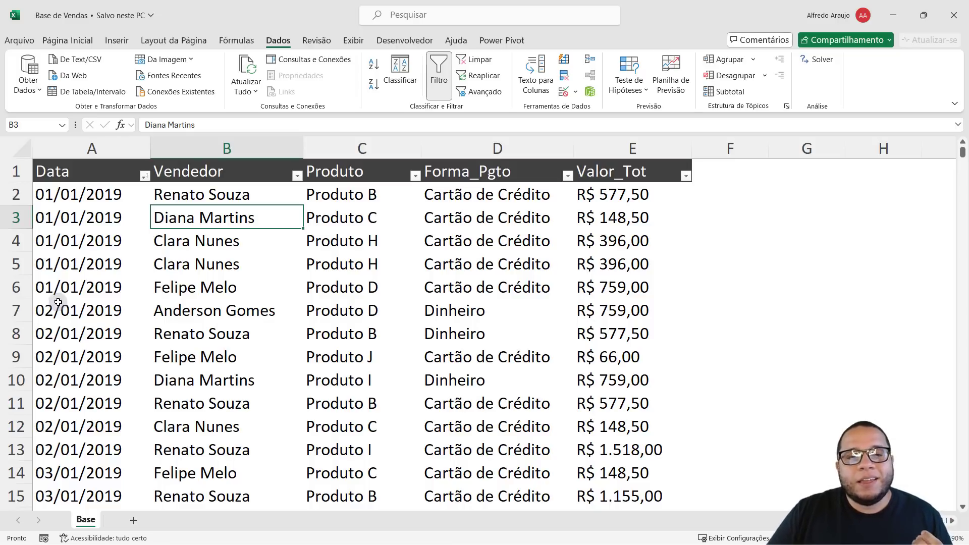
click(116, 195)
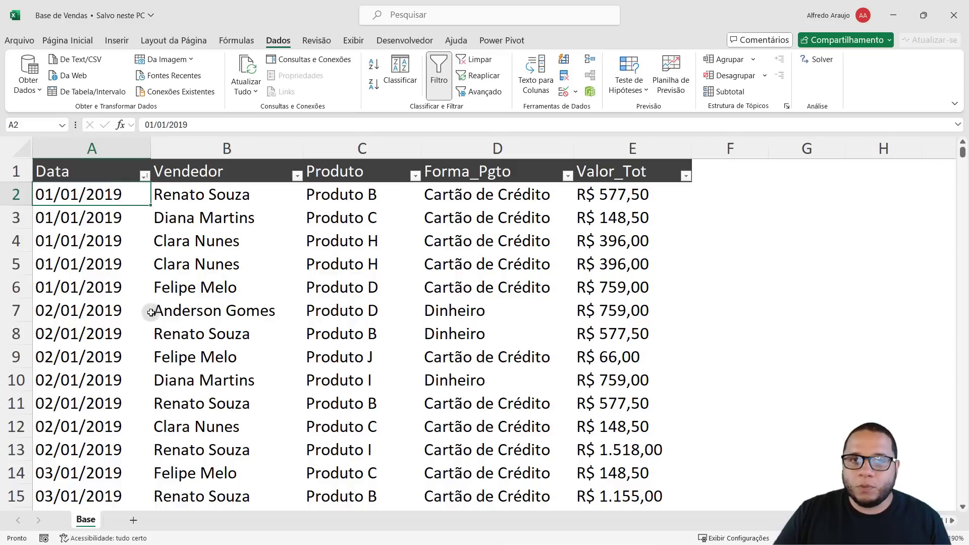
click(145, 175)
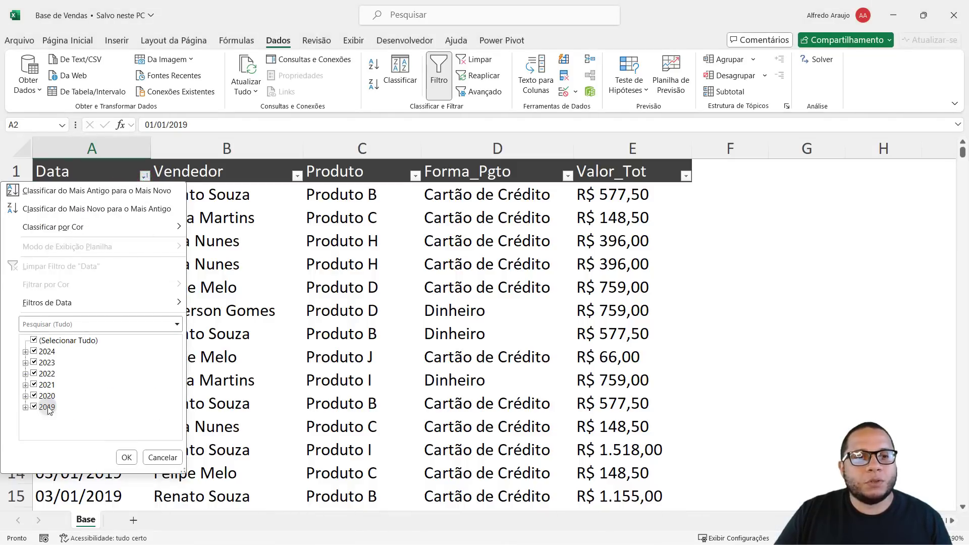
click(321, 305)
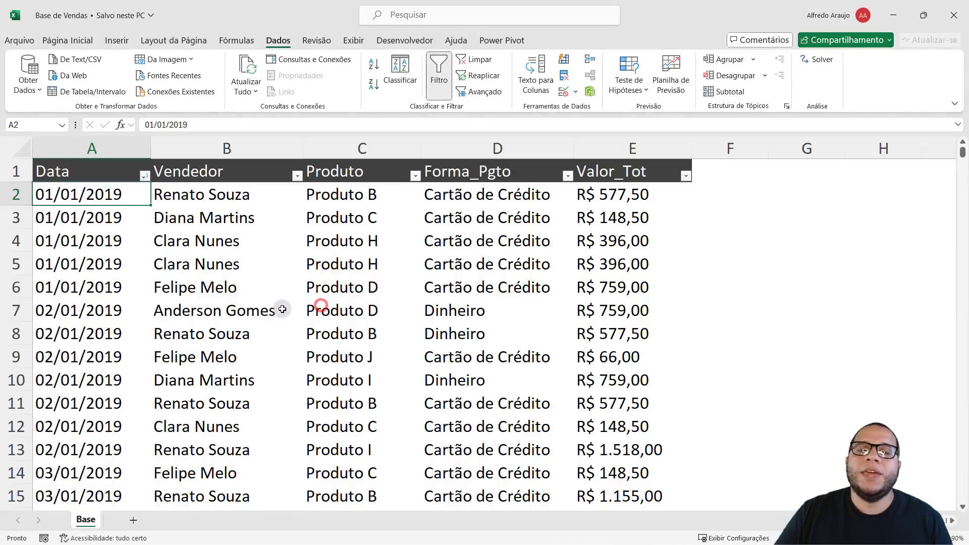
Review the first sales record and the opening entries of the Data, Vendedor, Produto, Forma_Pgto and Valor_Tot columns
drag(90, 196, 606, 189)
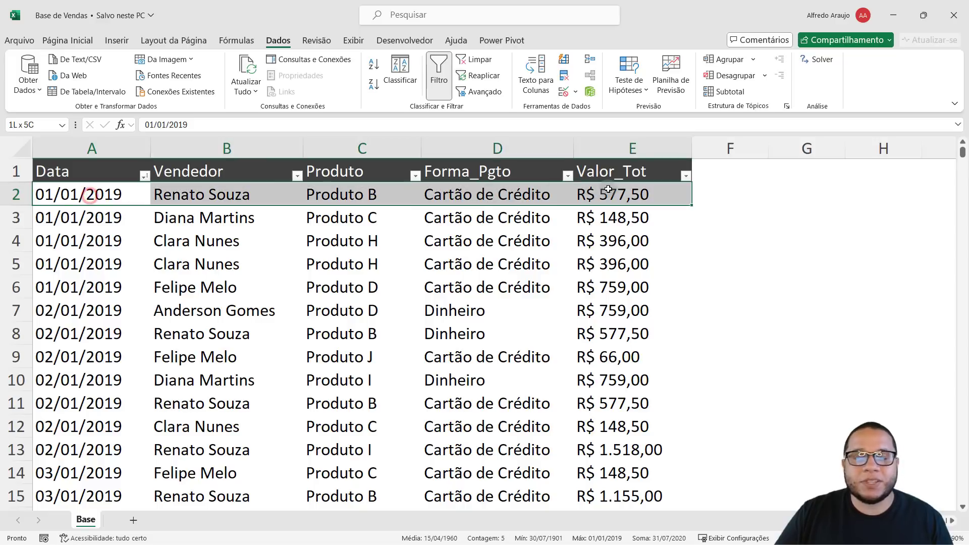
drag(58, 194, 642, 199)
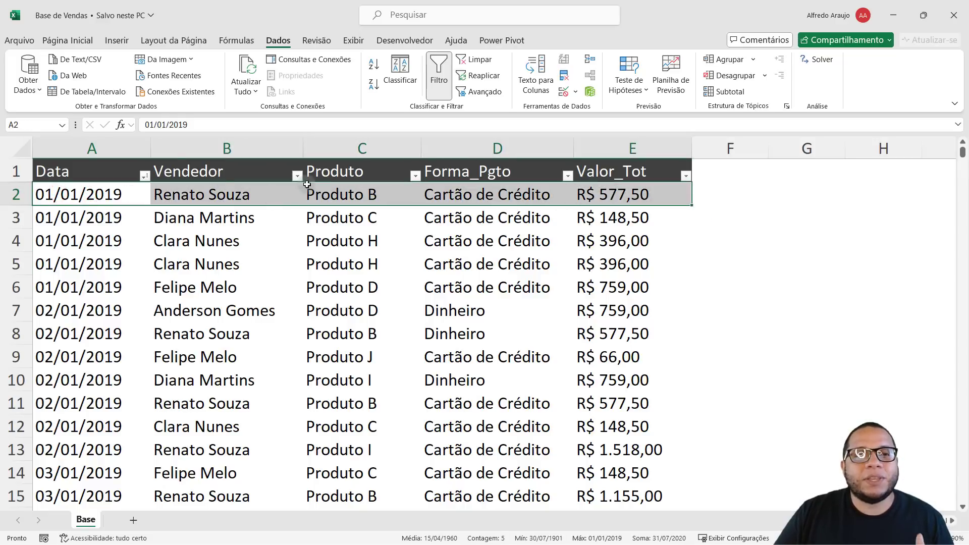
mouse_move(112, 171)
mouse_down()
mouse_move(364, 174)
mouse_move(113, 314)
mouse_move(113, 359)
mouse_up()
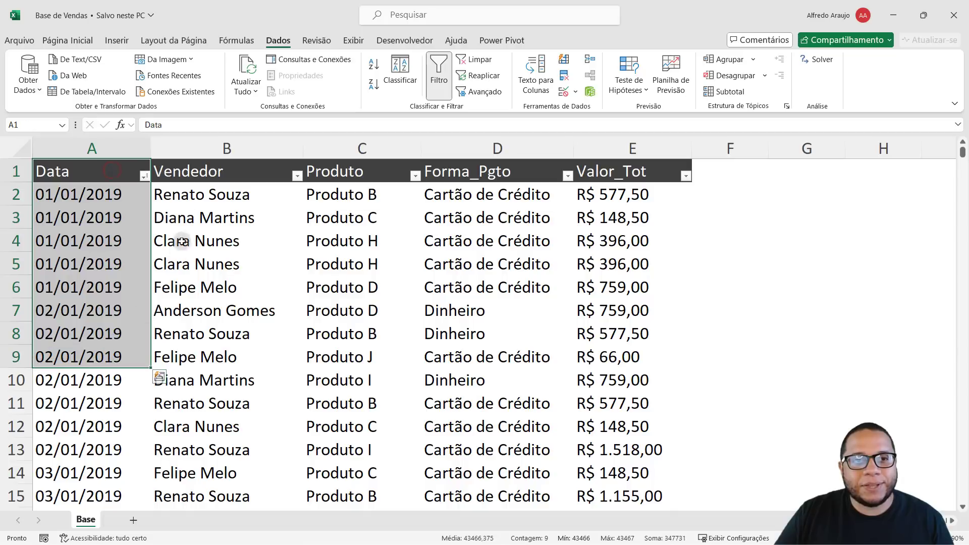
drag(207, 171, 230, 352)
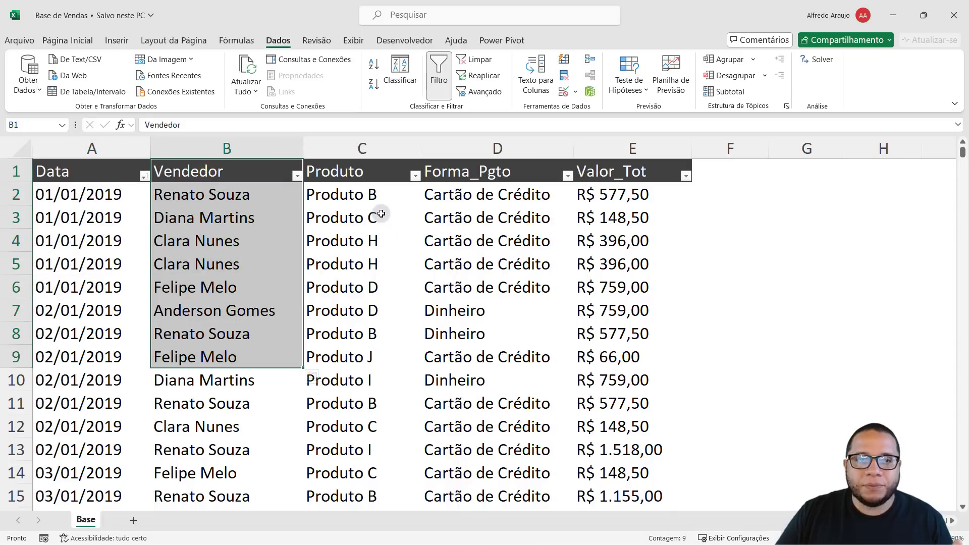
drag(361, 171, 391, 356)
drag(518, 171, 585, 319)
drag(656, 171, 645, 374)
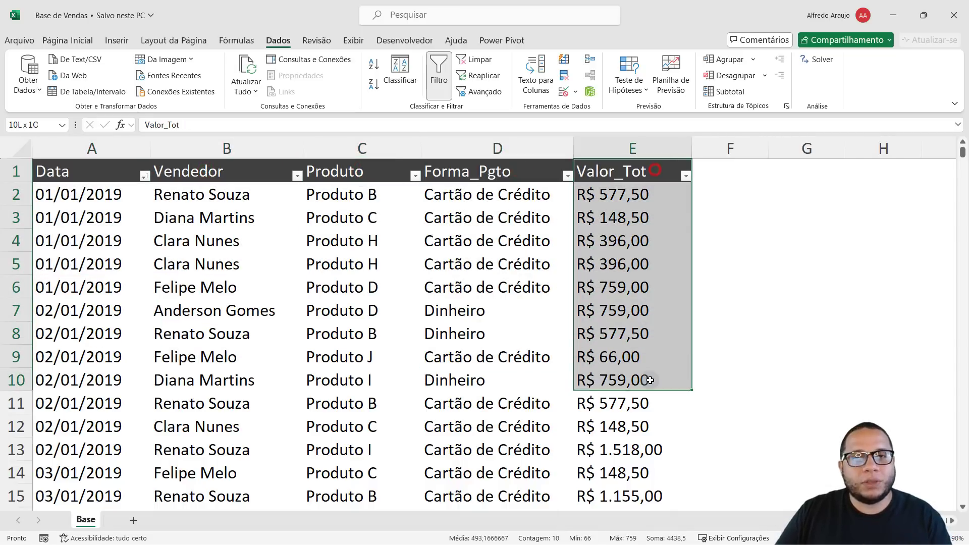
click(650, 259)
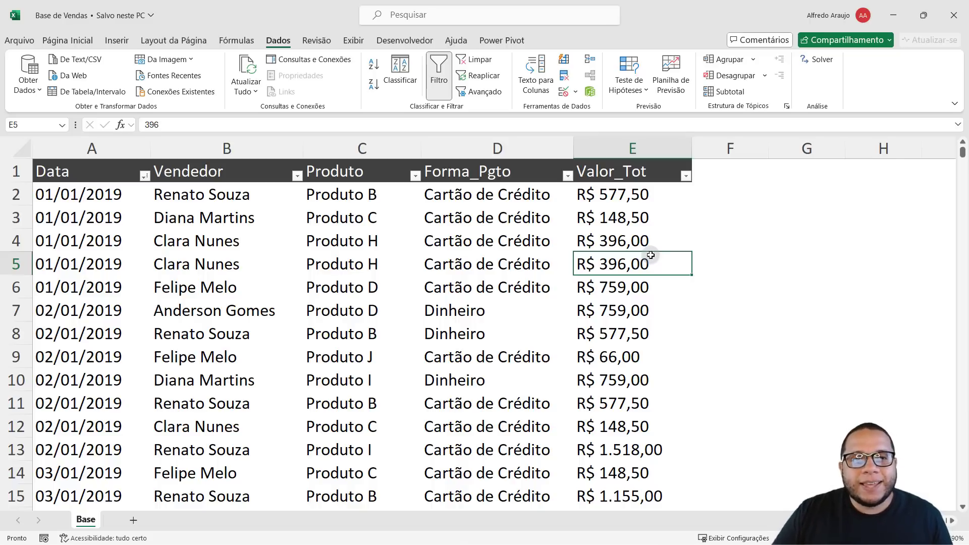
Examine the sales base as whole columns, A through E together and each one individually
drag(91, 151, 621, 138)
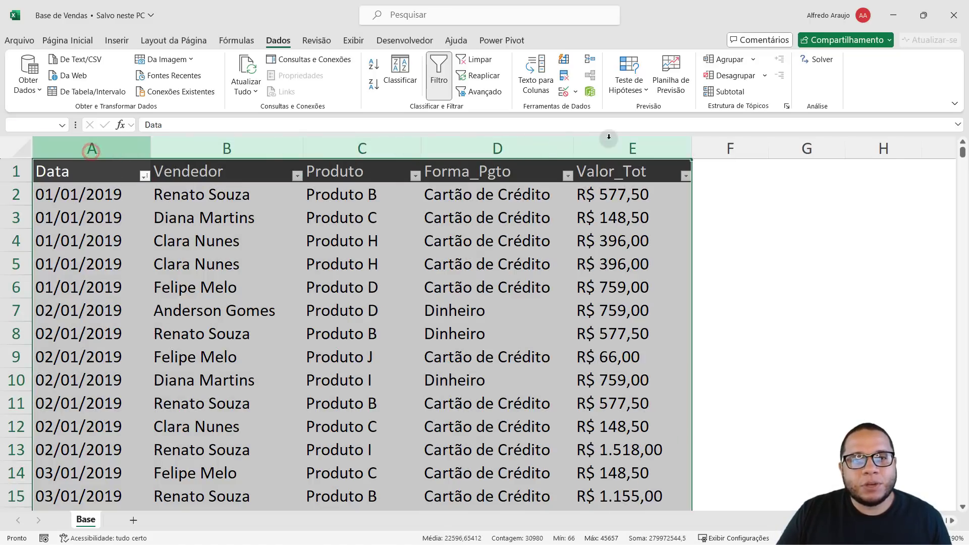
drag(115, 152, 626, 144)
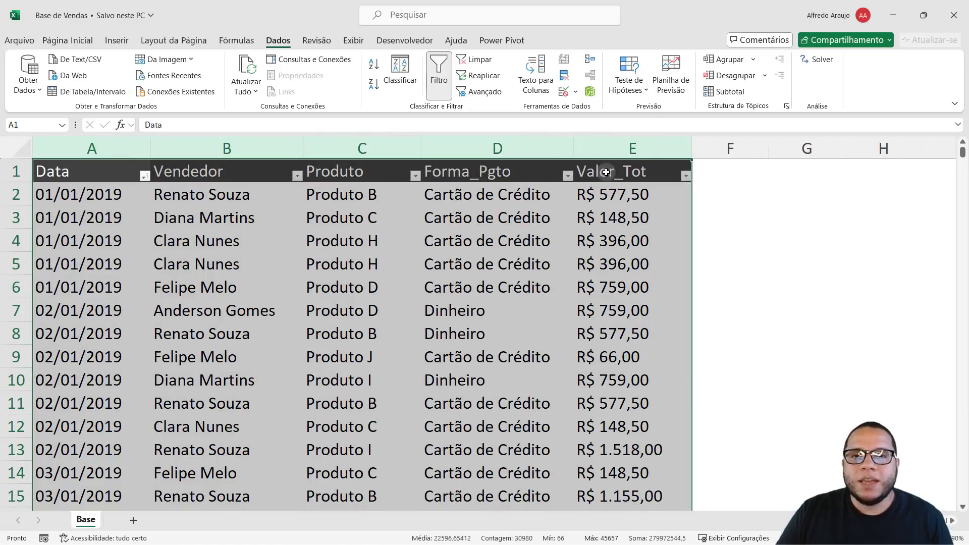
click(606, 172)
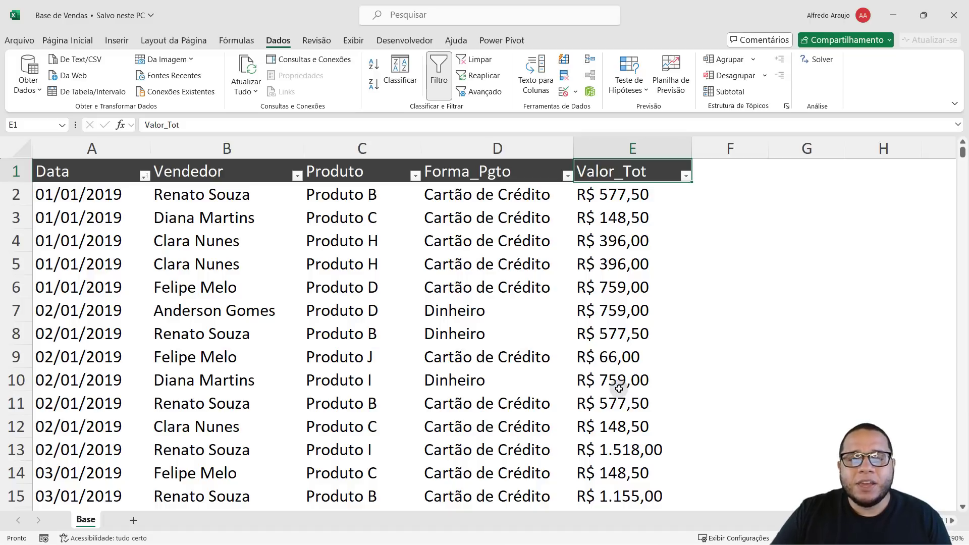
click(124, 143)
click(264, 147)
click(362, 145)
click(486, 144)
click(644, 150)
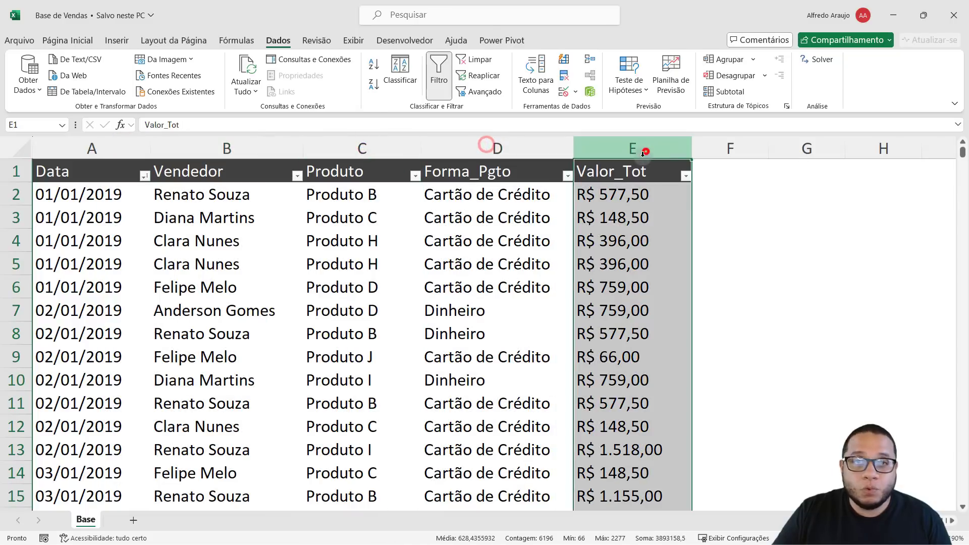
click(641, 180)
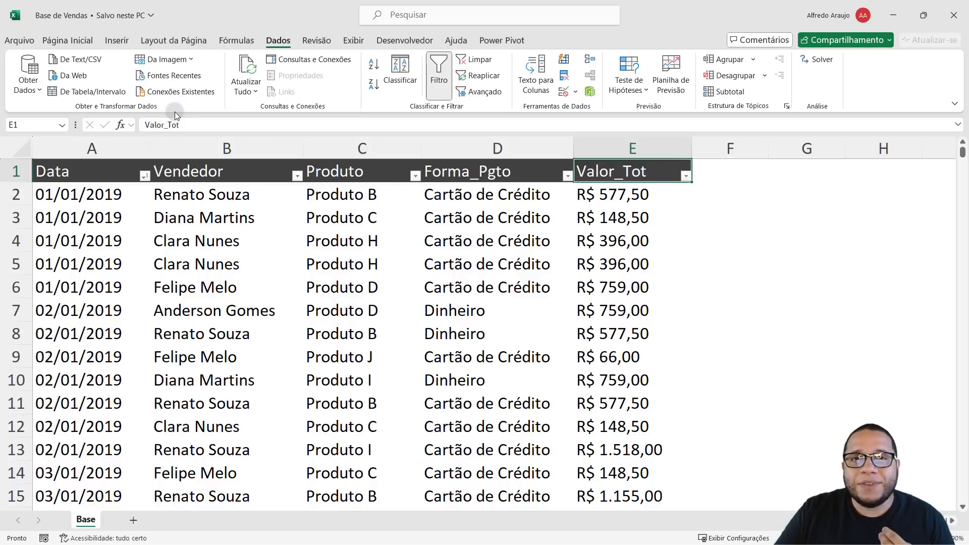
Insert a pivot table based on the sales data on a new worksheet
click(204, 213)
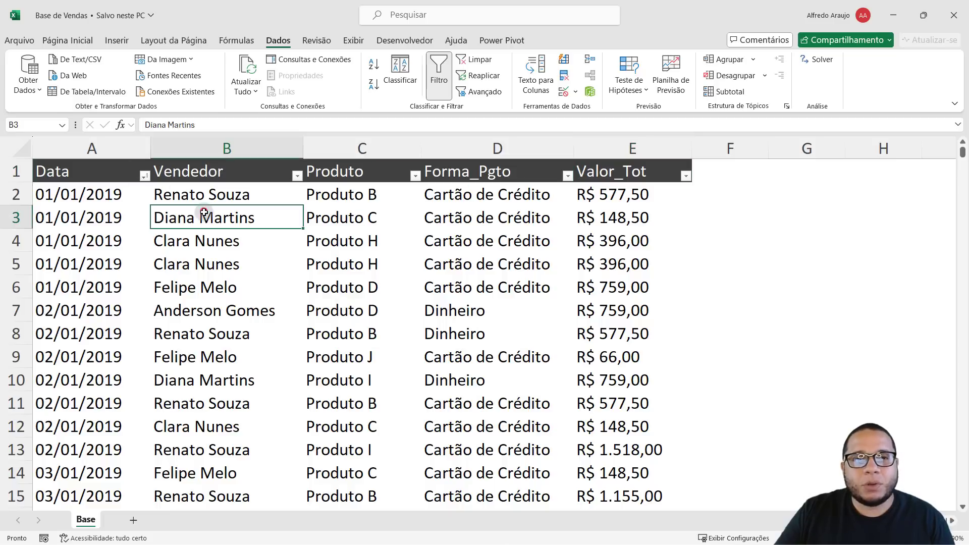
click(117, 41)
click(31, 61)
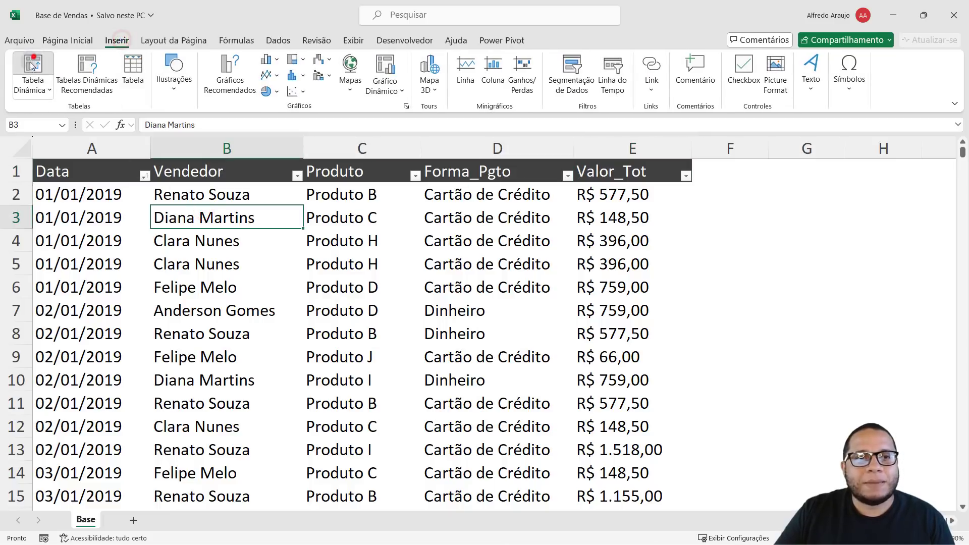
click(735, 278)
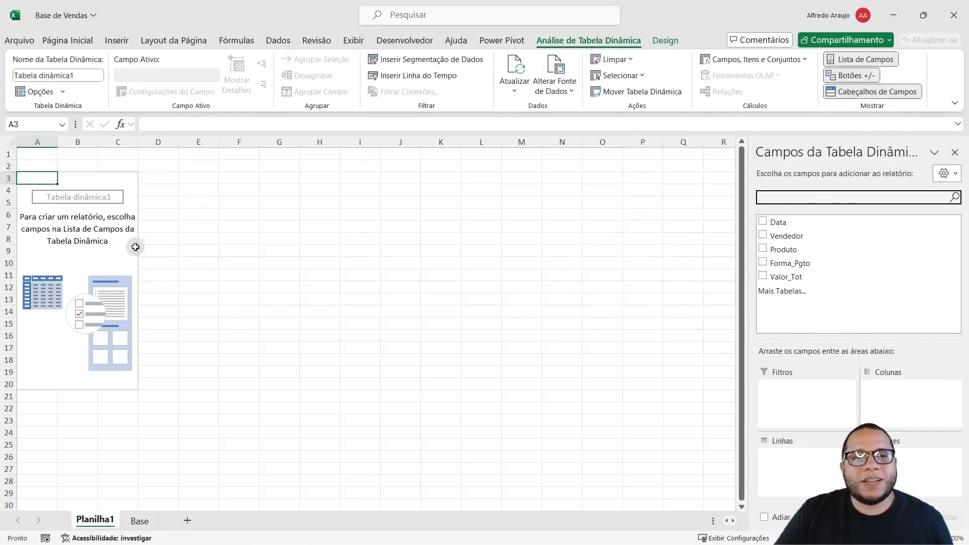
Add Vendedor to the pivot table's rows and the sum of Valor_Tot to its values
scroll(137, 247, up, 3)
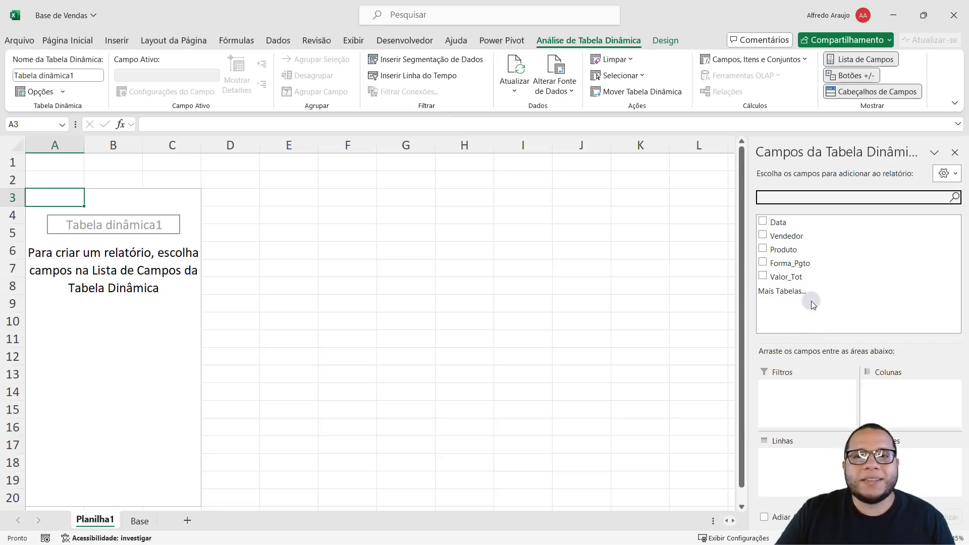
drag(796, 233, 788, 461)
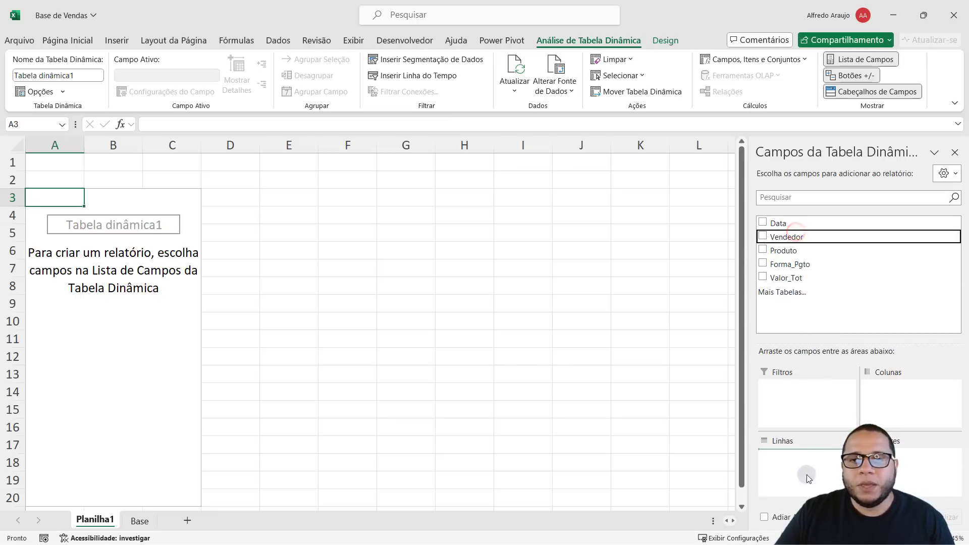
mouse_move(785, 279)
mouse_down()
mouse_move(861, 393)
mouse_move(785, 278)
mouse_up()
click(785, 278)
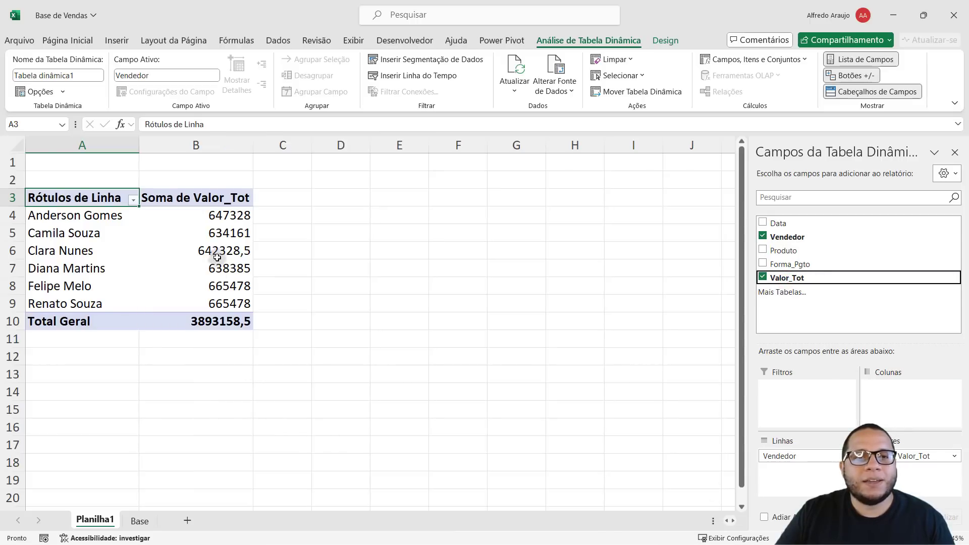
Format the pivot table's Valor_Tot sums, including the grand total, as R$ currency without decimal places
drag(221, 216, 225, 321)
click(70, 40)
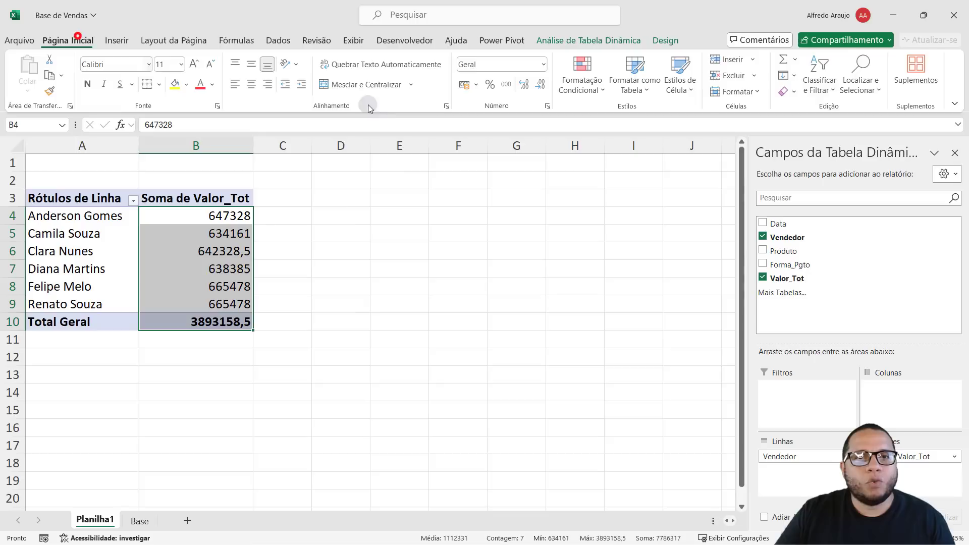
click(465, 85)
click(541, 85)
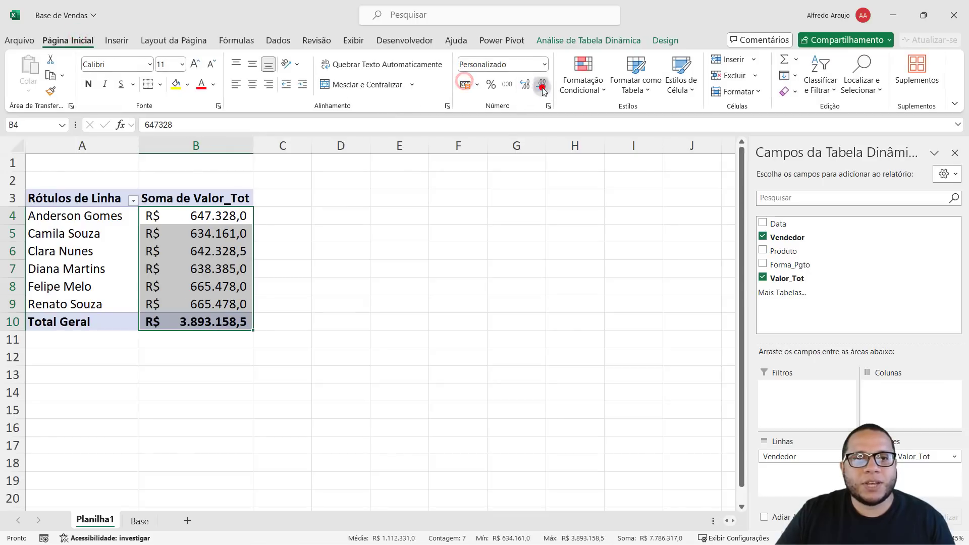
click(541, 85)
click(482, 305)
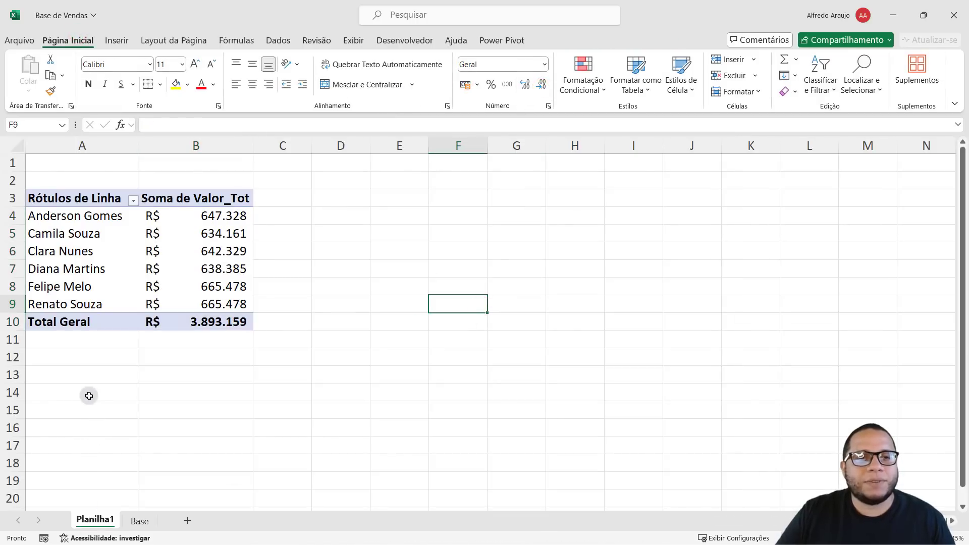
Compare the sellers' sales totals in the pivot table to identify the highest and the lowest
ctrl+scroll(77, 389, up, 3)
scroll(77, 390, up, 1)
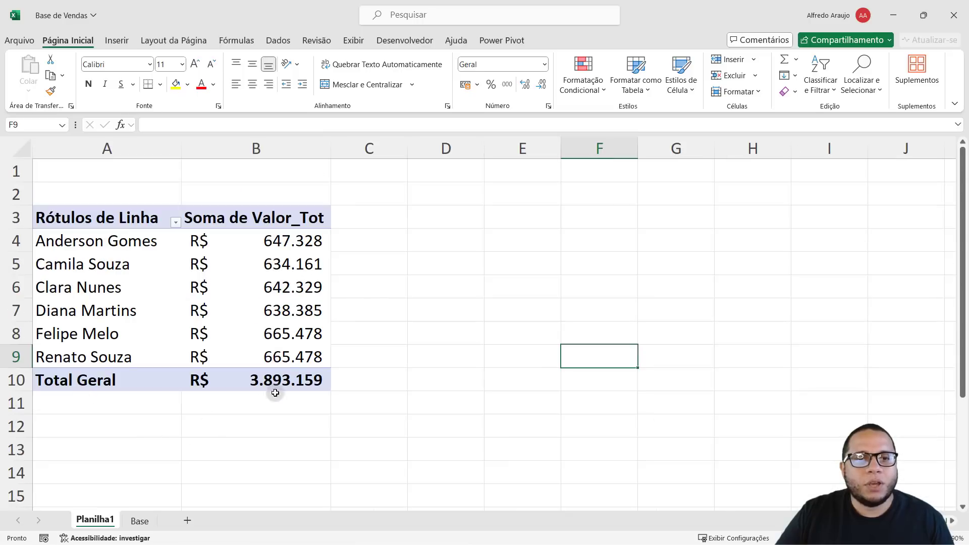
click(288, 331)
drag(288, 331, 158, 353)
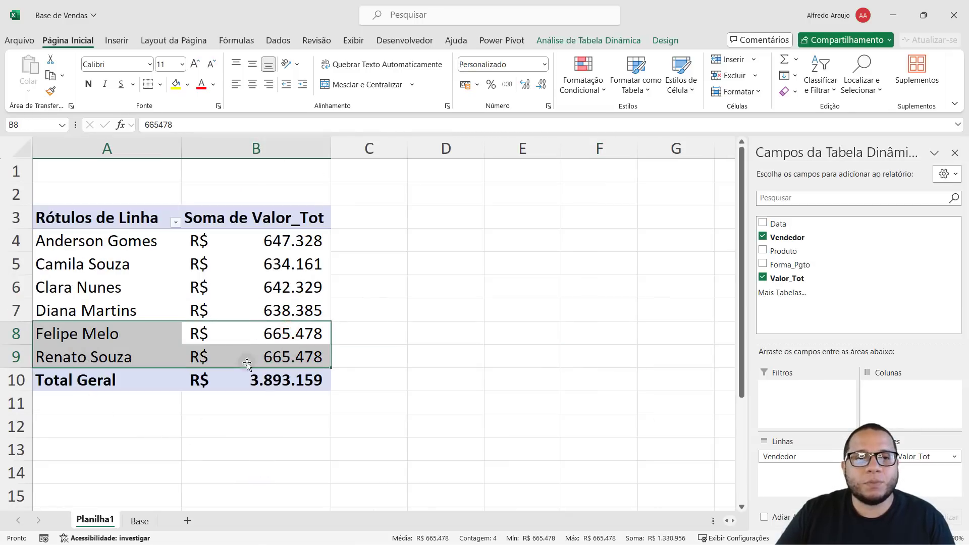
drag(276, 268, 44, 270)
click(157, 293)
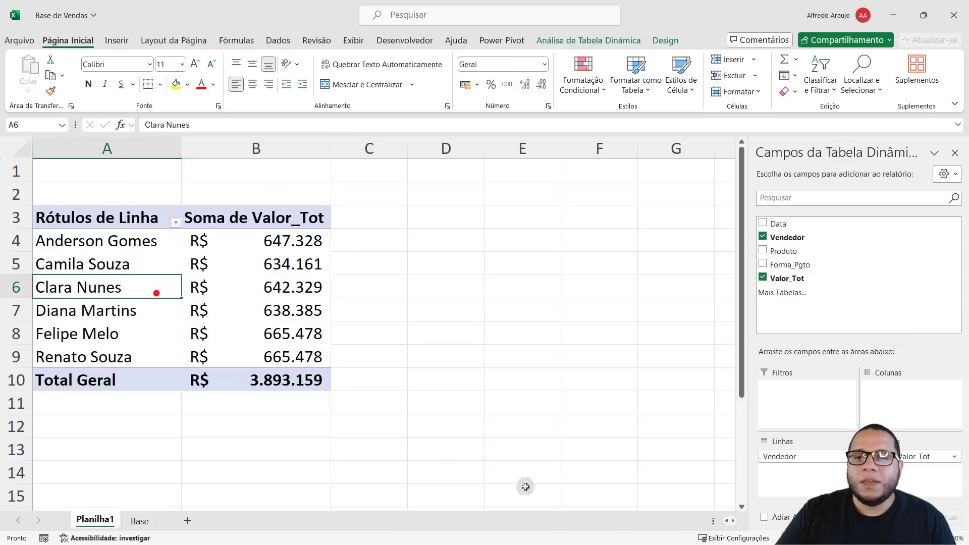
Replace Vendedor with Produto in the pivot table's rows and inspect the totals of Produto I and Produto J
drag(781, 462, 565, 420)
click(773, 250)
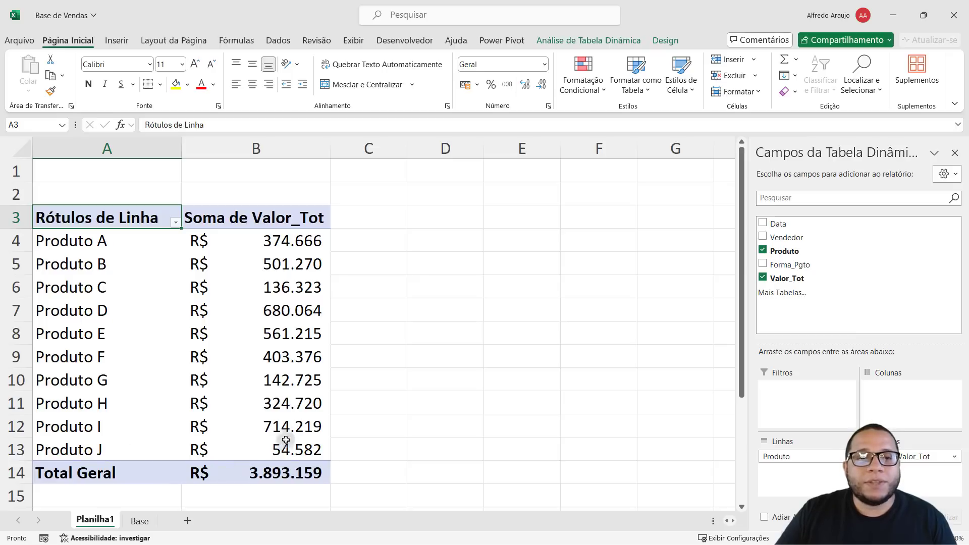
drag(300, 426, 76, 425)
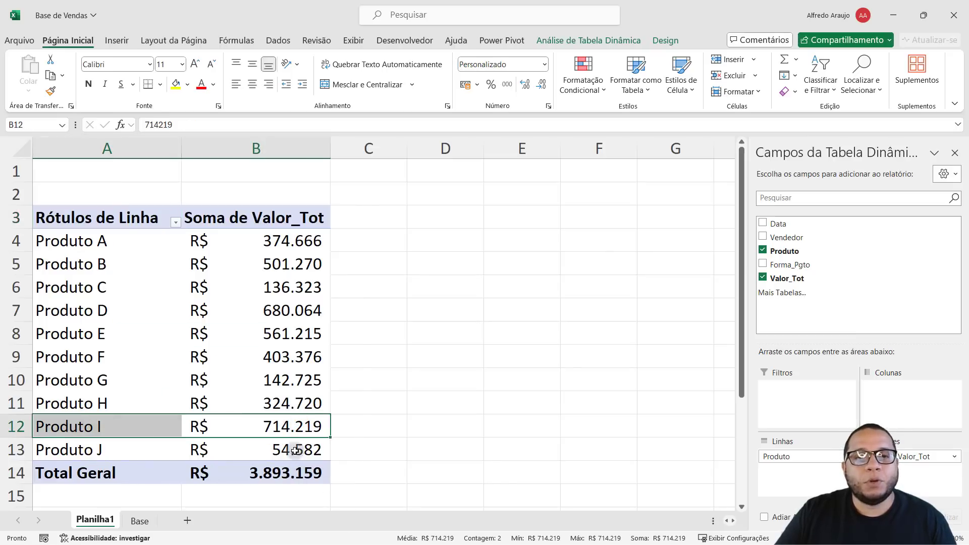
drag(295, 451, 78, 451)
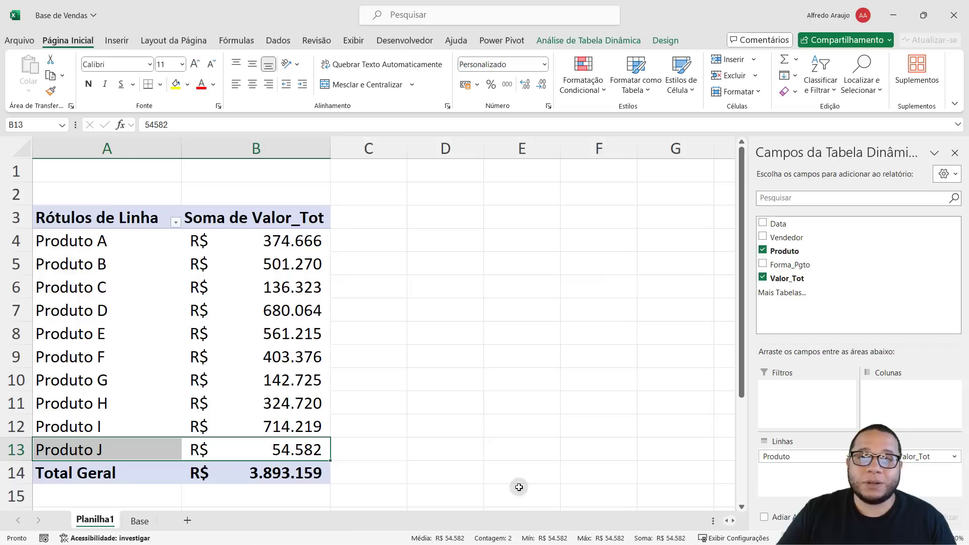
Swap Produto for Data in the pivot table's rows, keeping only the Anos (Data) and Meses (Data) levels
drag(814, 458, 575, 449)
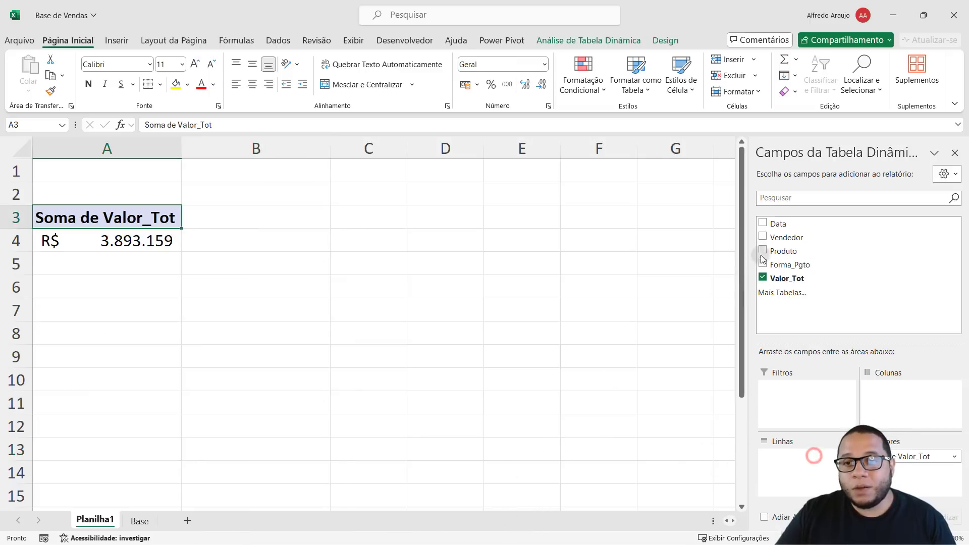
drag(784, 226, 796, 468)
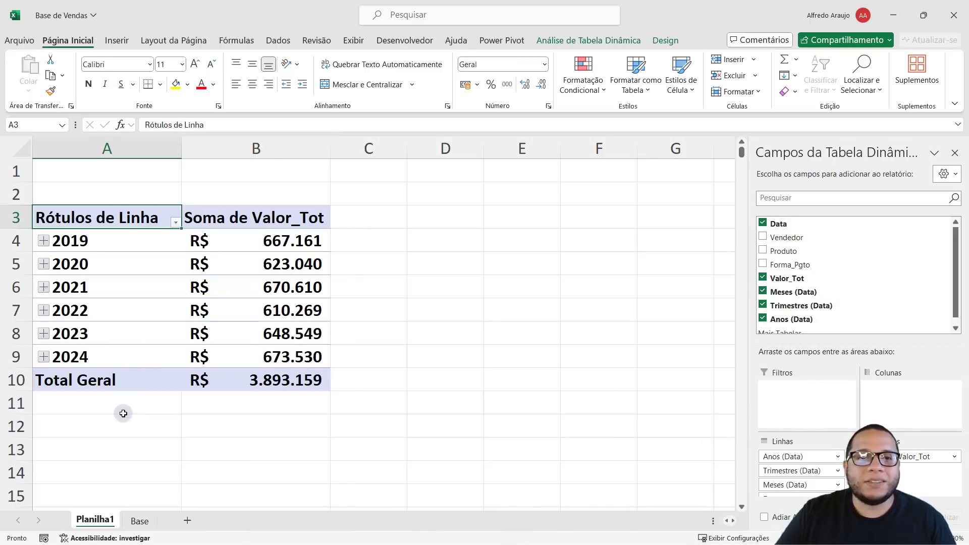
drag(813, 477, 726, 470)
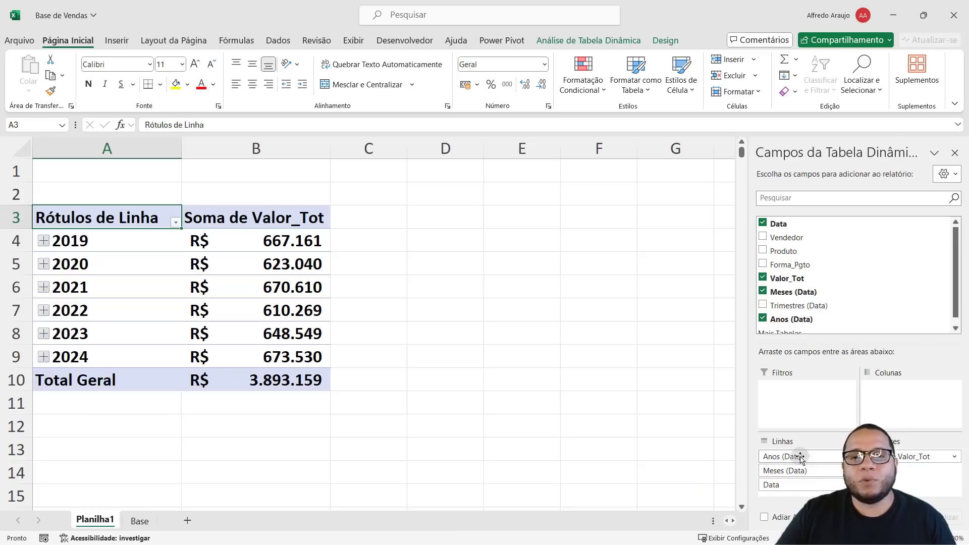
drag(796, 482, 176, 351)
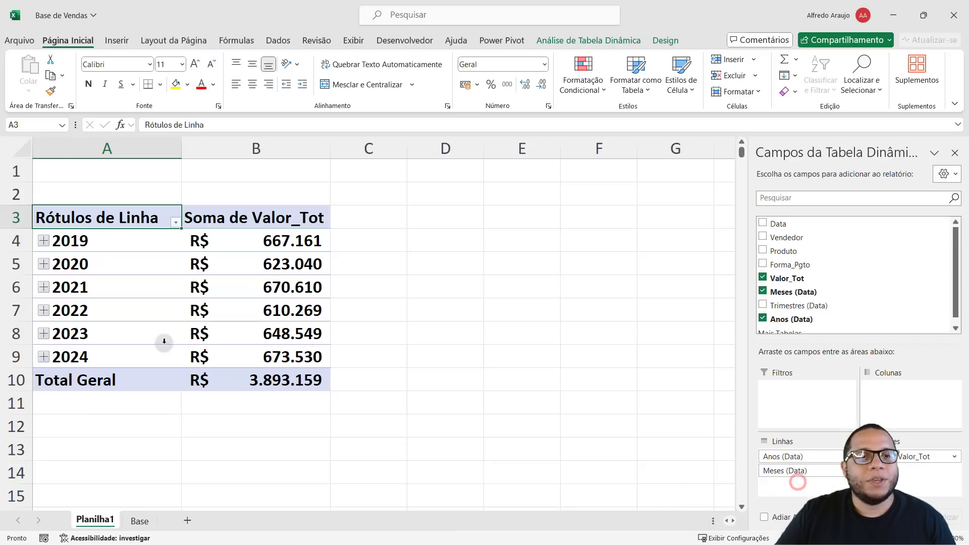
Expand every year from 2019 to 2024 in the pivot table and look through the monthly sales totals
click(43, 357)
click(44, 334)
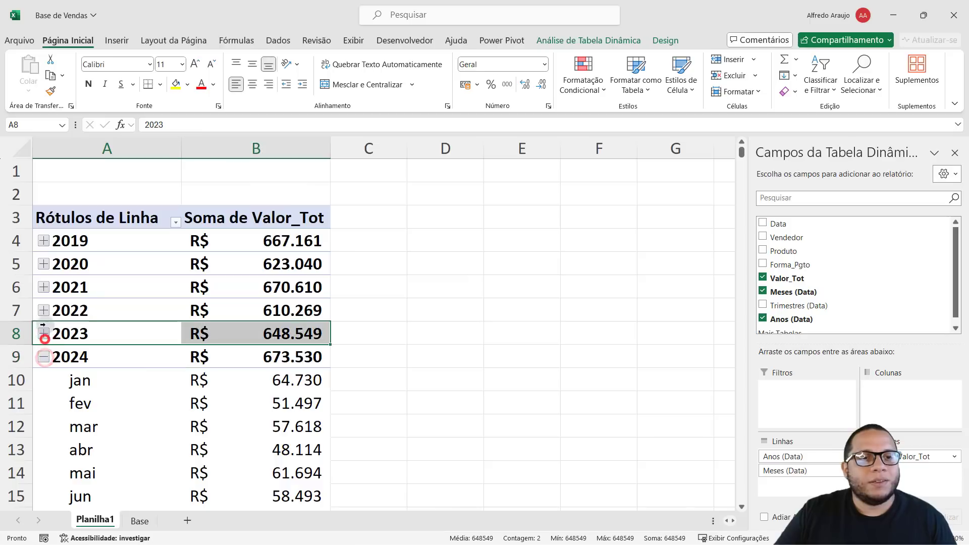
click(43, 310)
click(44, 287)
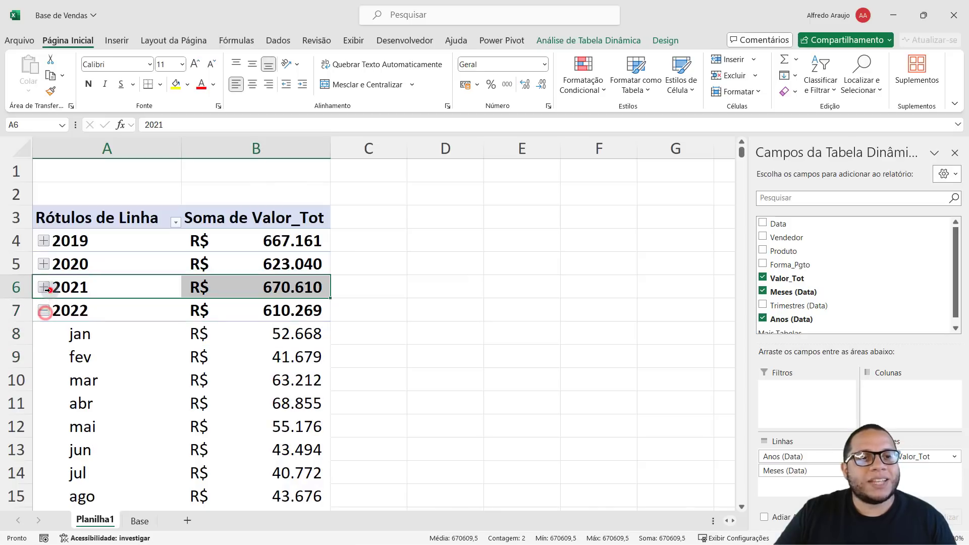
click(43, 264)
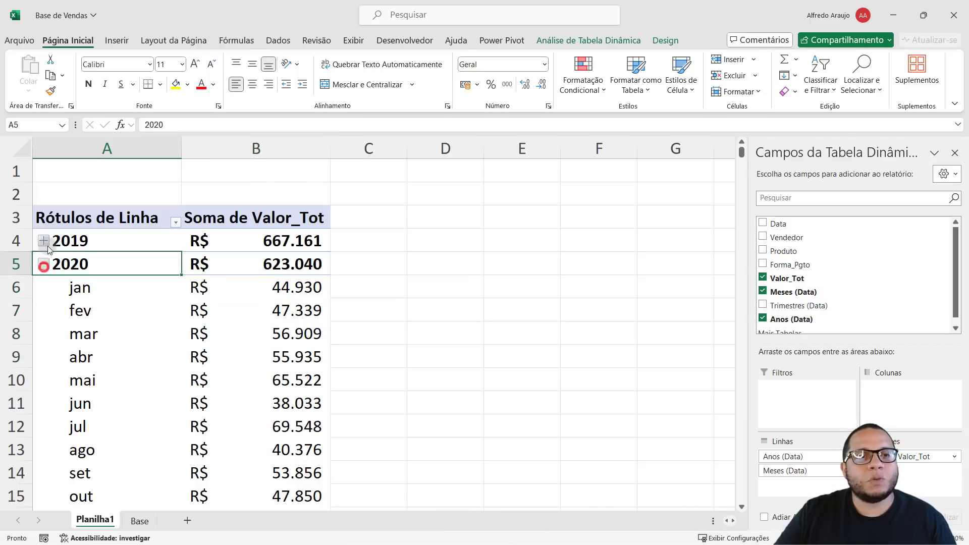
click(44, 240)
scroll(177, 299, down, 12)
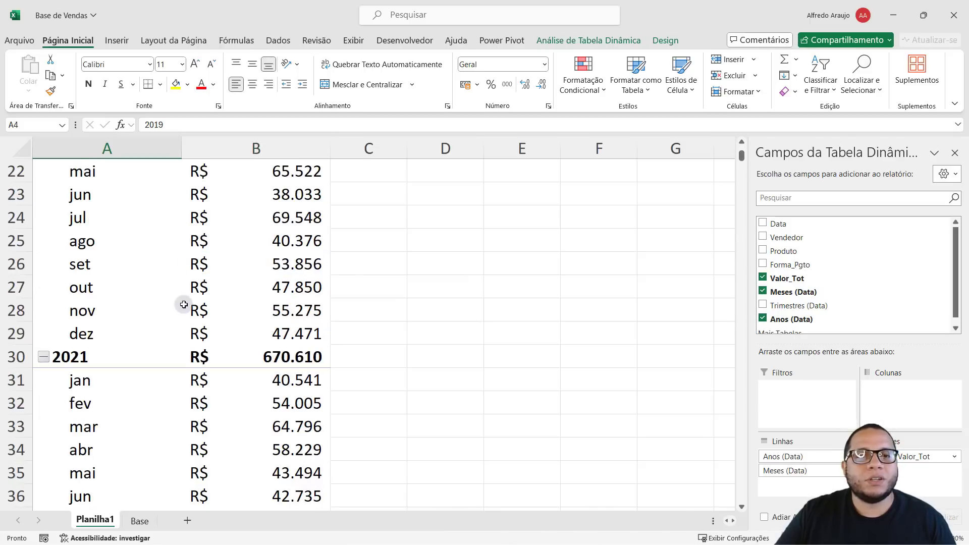
scroll(184, 305, up, 12)
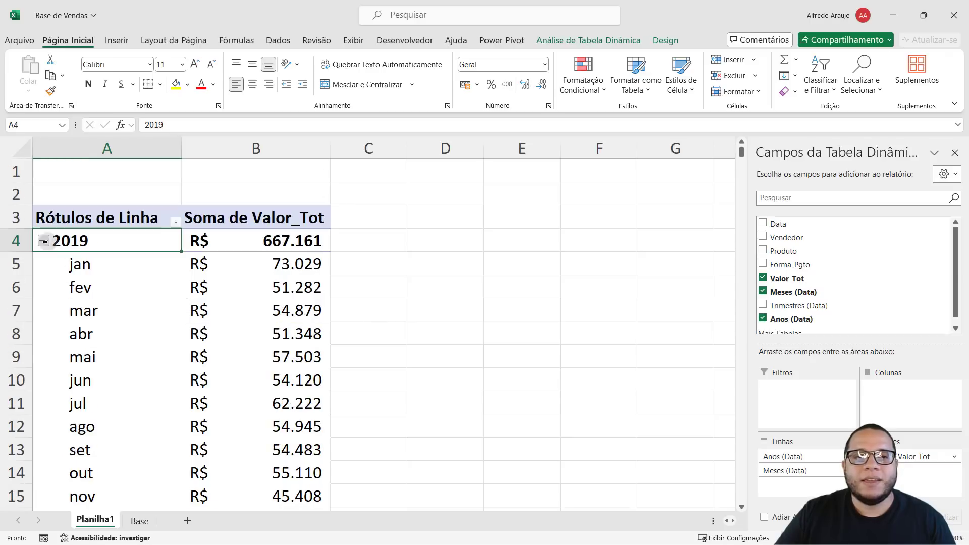
Collapse the monthly detail of all years from 2019 to 2024 in the pivot table
click(44, 241)
click(44, 264)
click(43, 287)
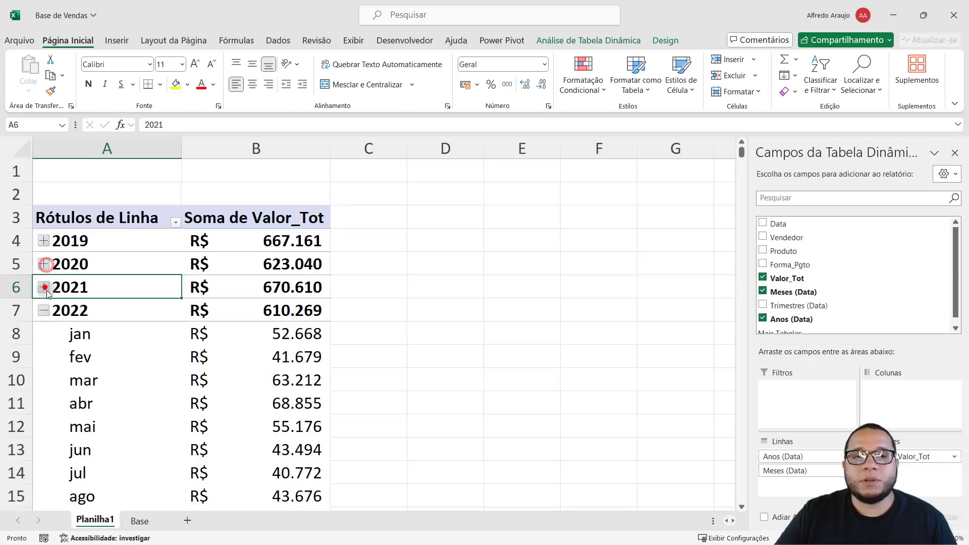
click(44, 310)
click(44, 333)
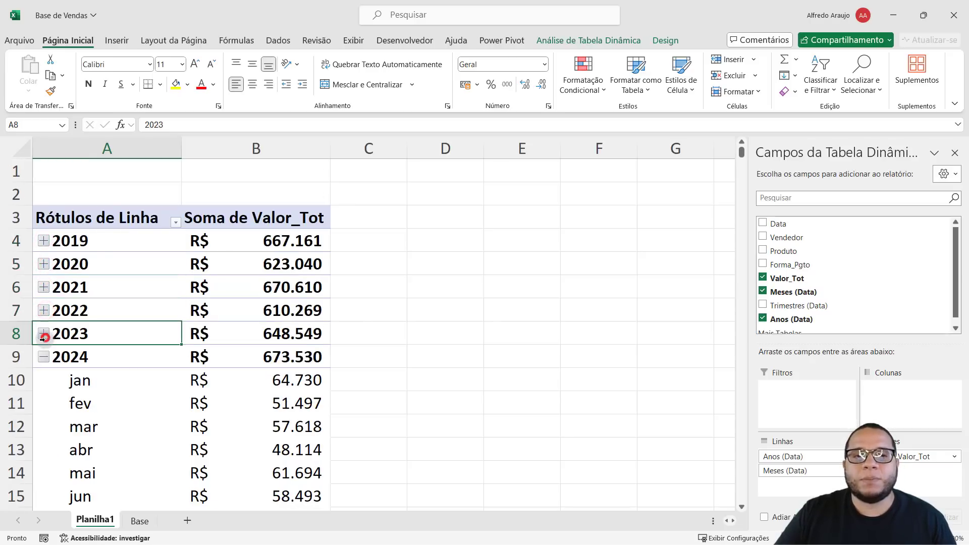
click(44, 357)
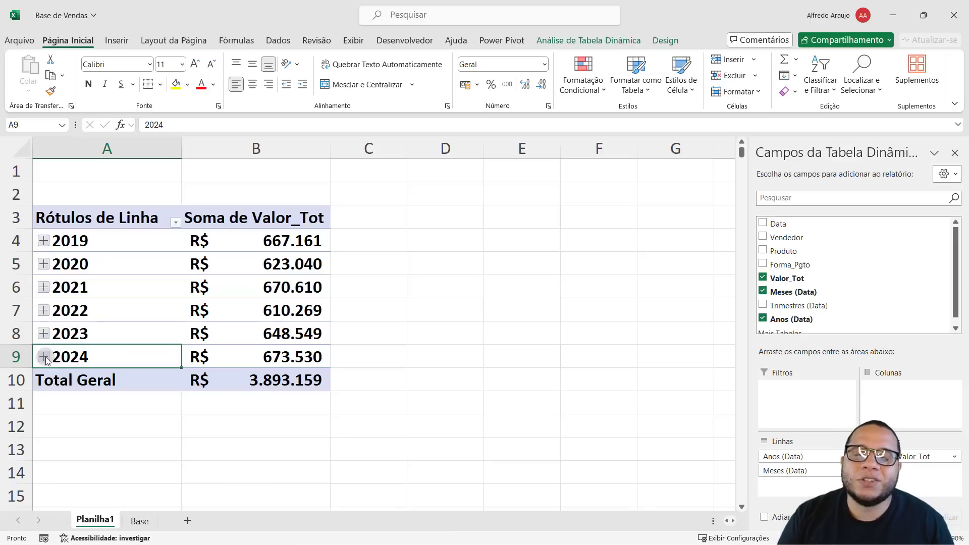
Switch to ChatGPT in the browser and check its web address
key(alt+Tab)
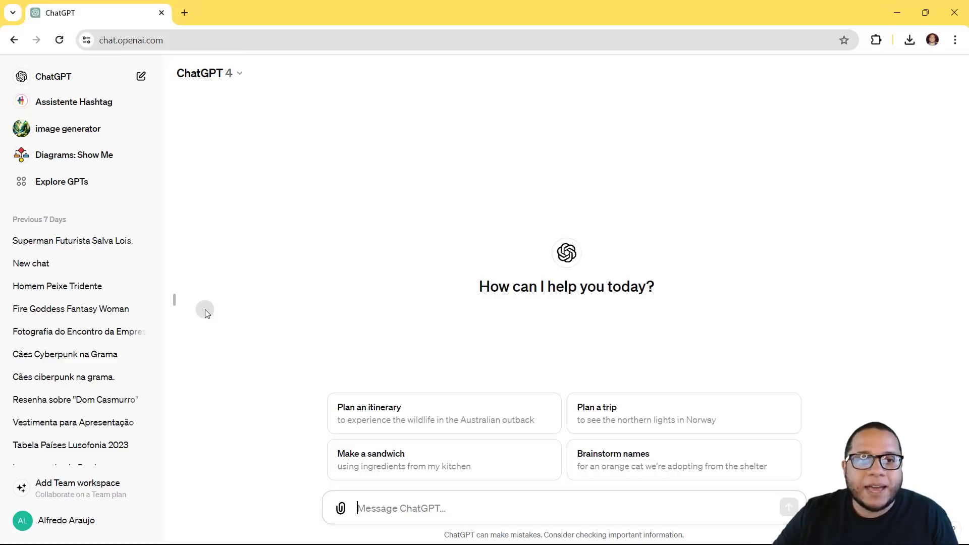
click(169, 40)
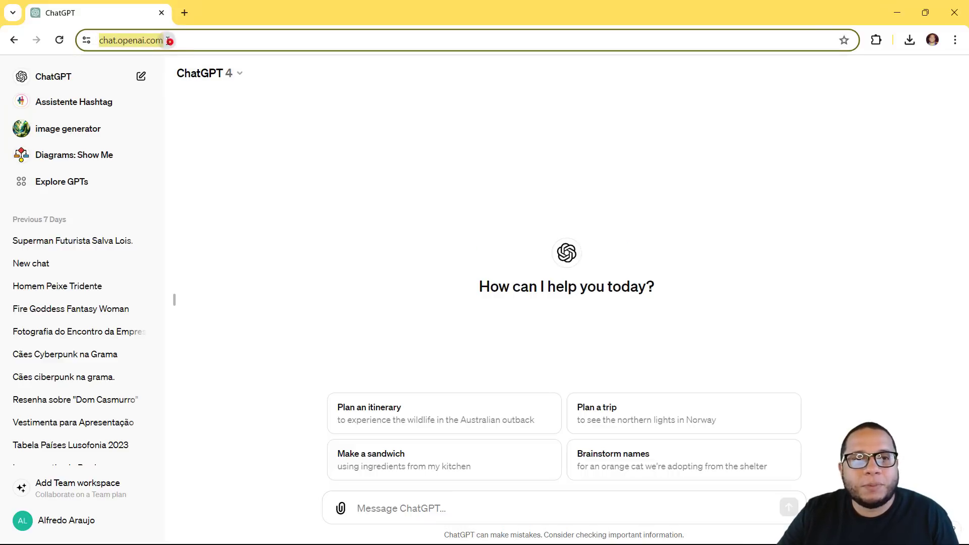
click(322, 147)
Alternate the ChatGPT model between GPT-3.5 and GPT-4 several times to compare the two, finishing on GPT-4
click(202, 73)
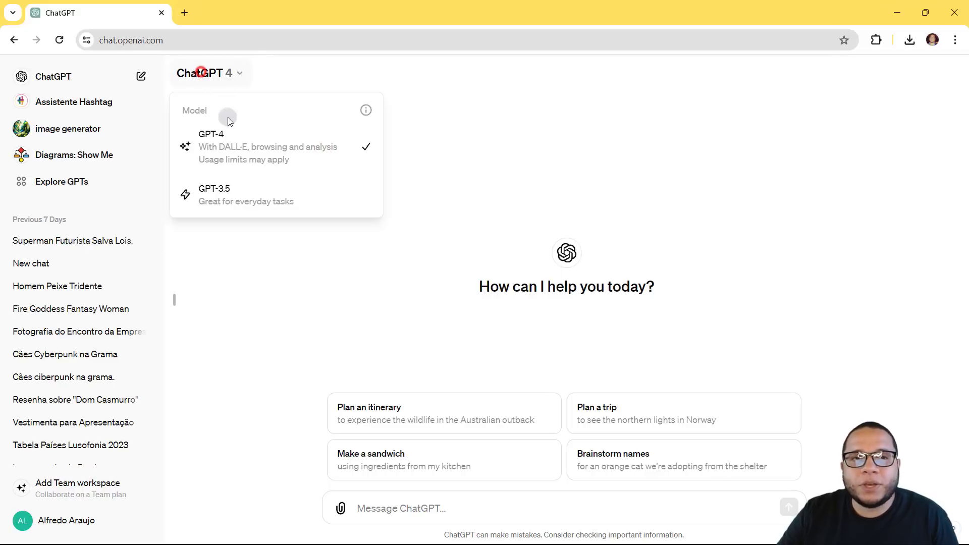
click(250, 201)
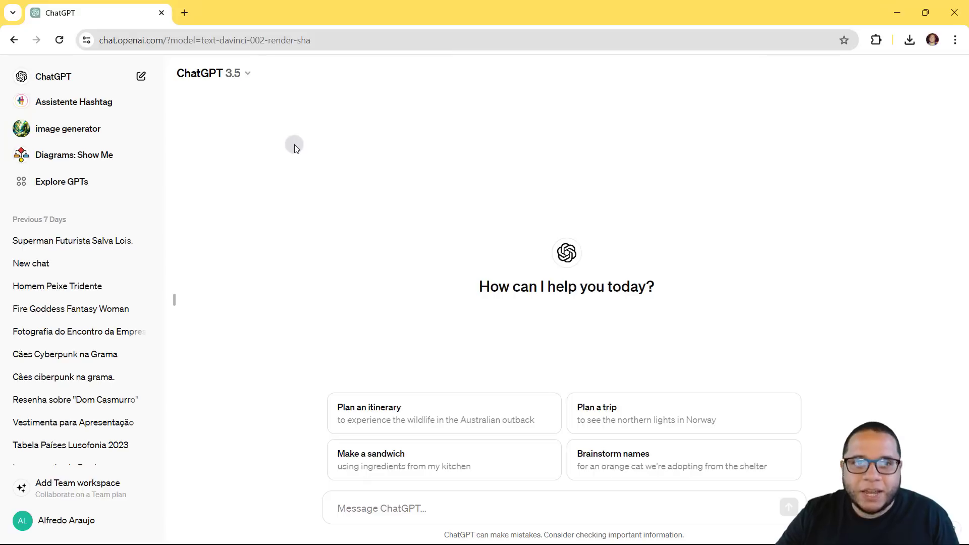
click(246, 72)
click(238, 140)
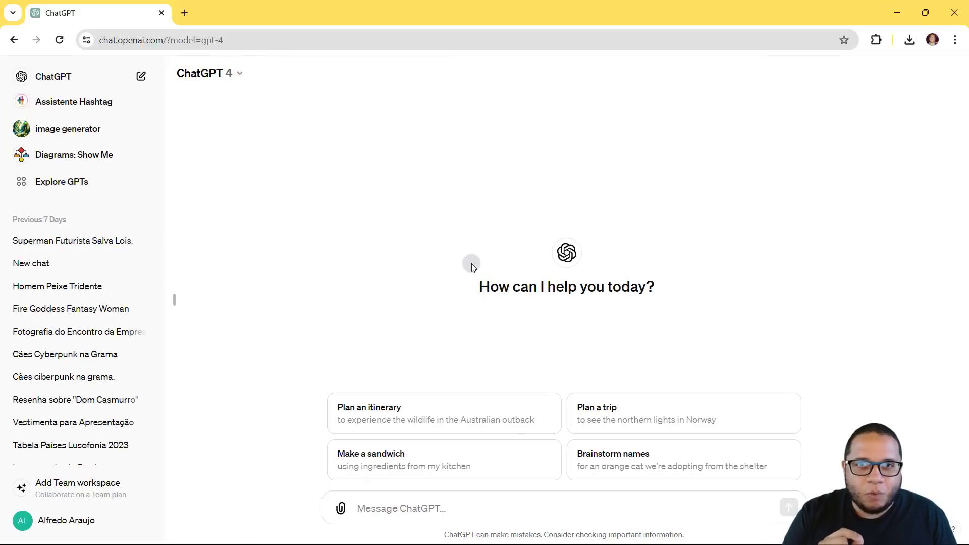
click(228, 75)
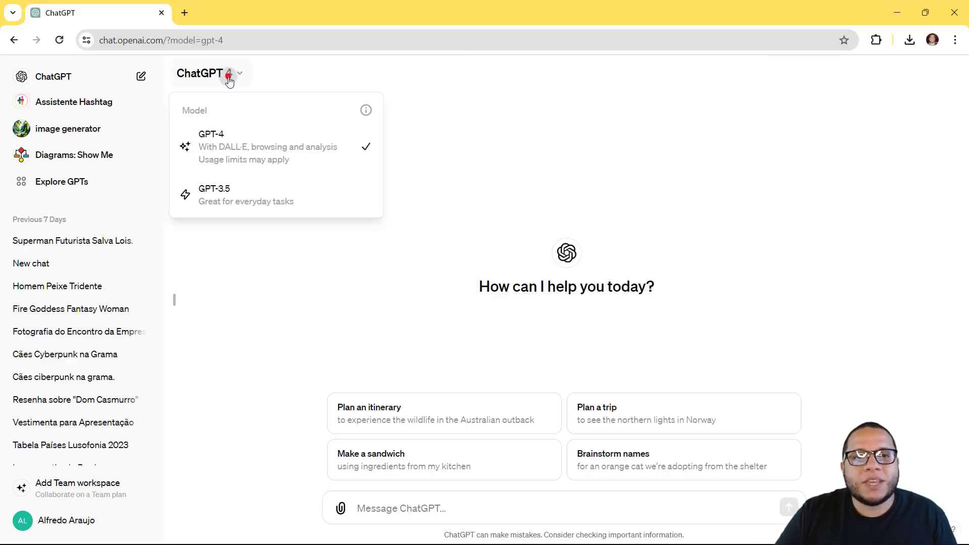
click(224, 191)
click(225, 80)
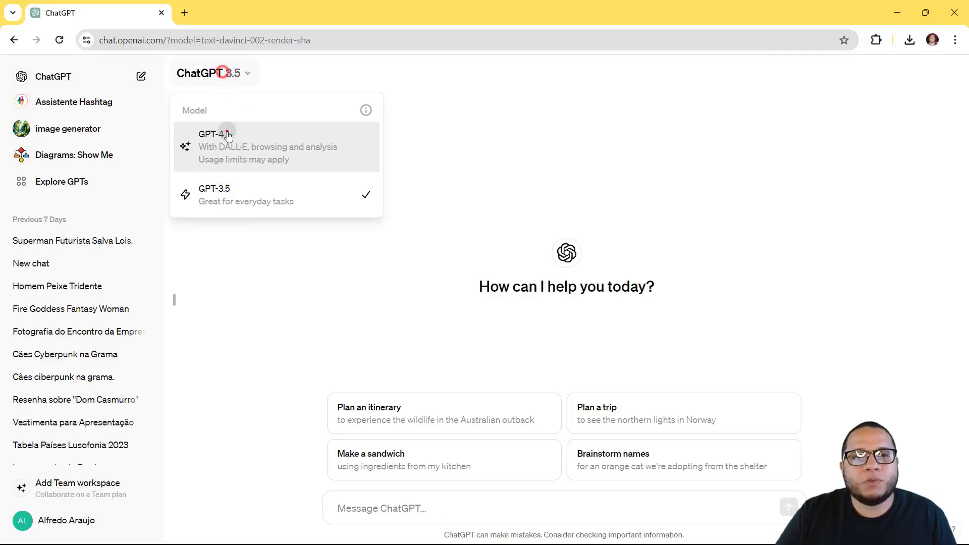
click(226, 132)
click(225, 83)
click(225, 191)
click(227, 78)
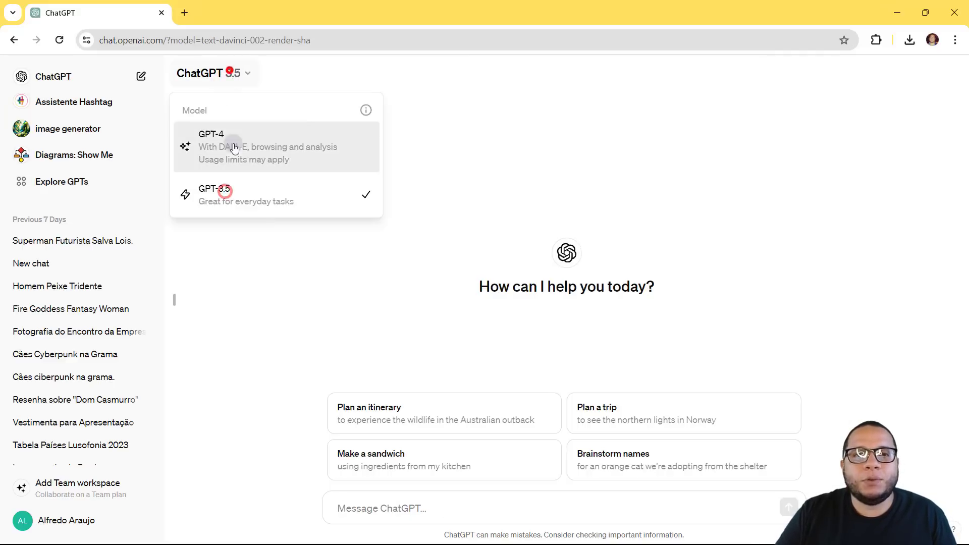
click(232, 150)
click(228, 75)
click(243, 187)
click(223, 75)
click(228, 151)
click(223, 75)
click(227, 197)
click(225, 62)
click(229, 131)
click(223, 74)
click(238, 185)
click(220, 76)
click(227, 148)
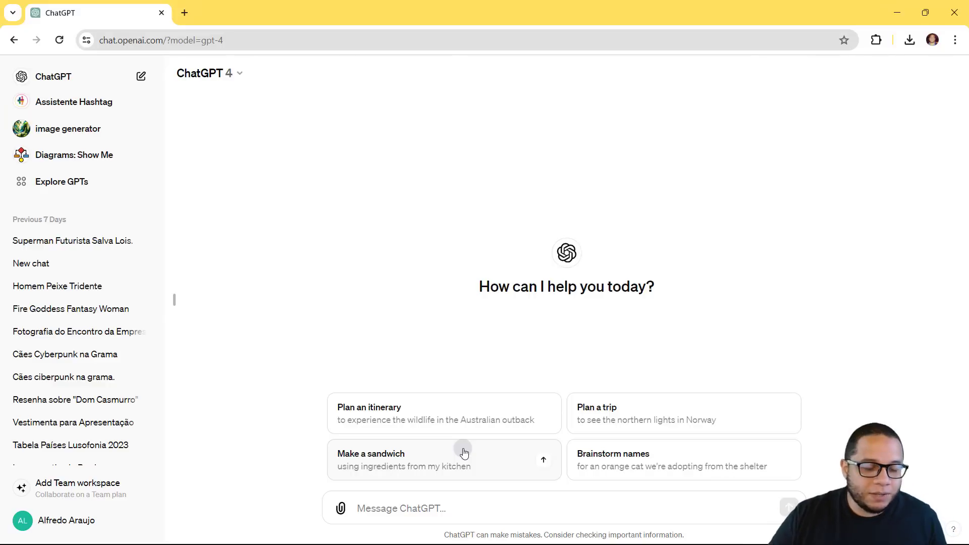
Switch to Excel, delete the Planilha1 sheet, and close the Base de Vendas workbook with its changes saved
key(alt+Tab)
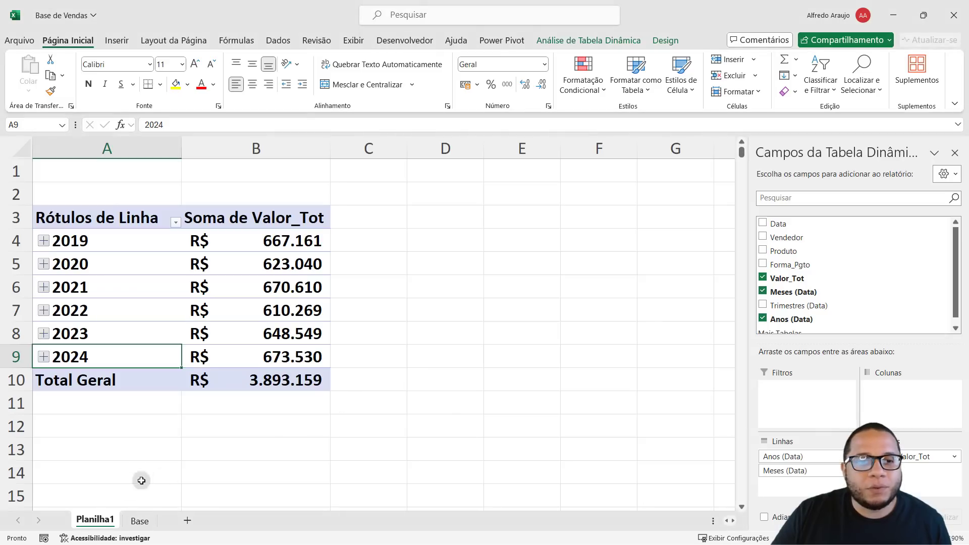
right_click(106, 518)
click(172, 340)
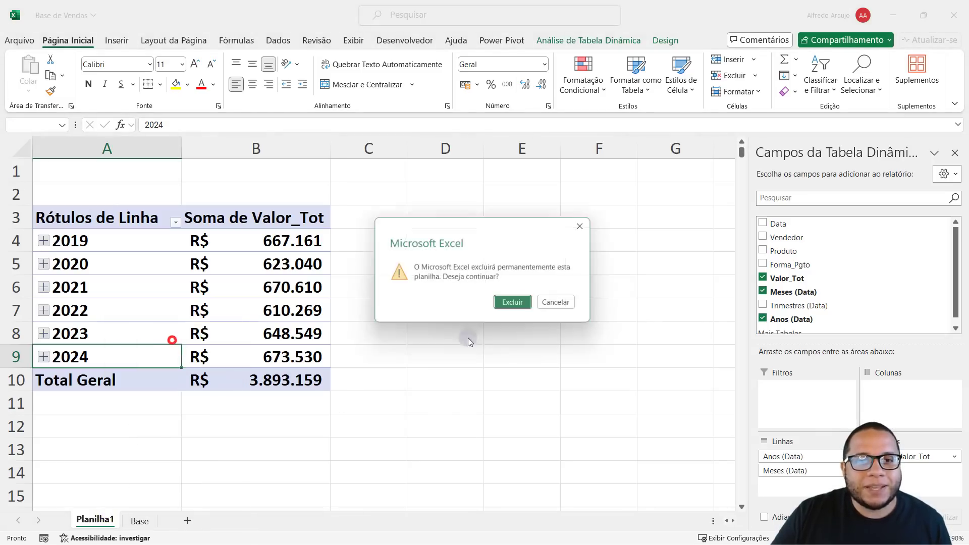
click(517, 305)
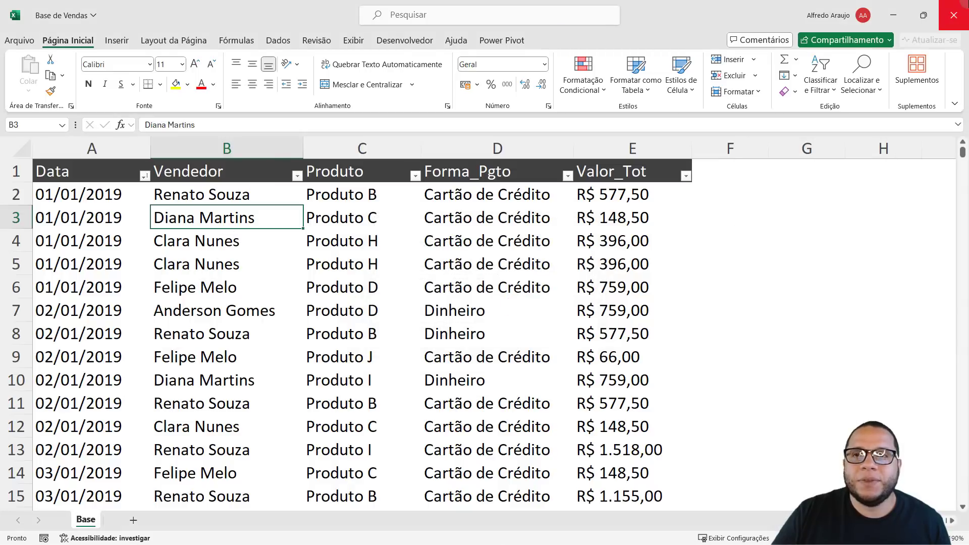
click(954, 17)
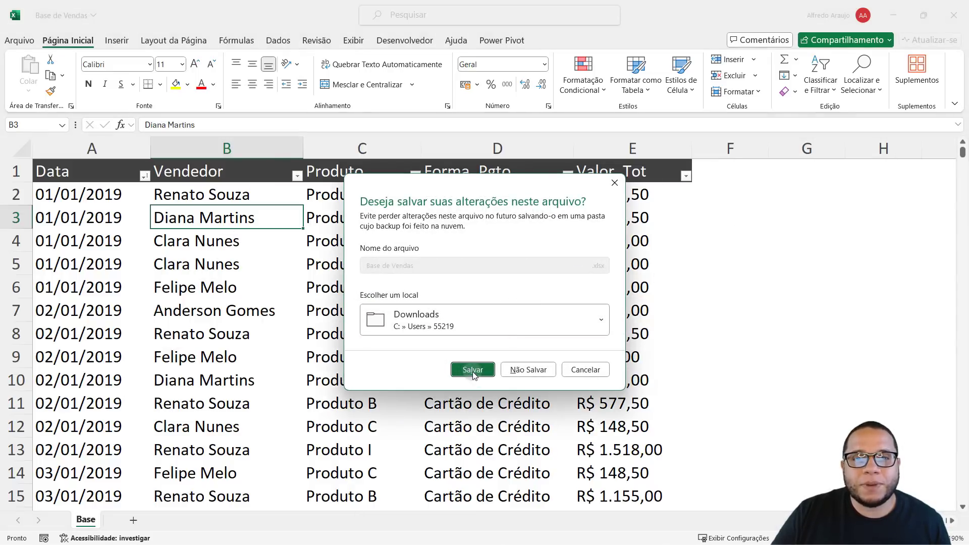
click(471, 368)
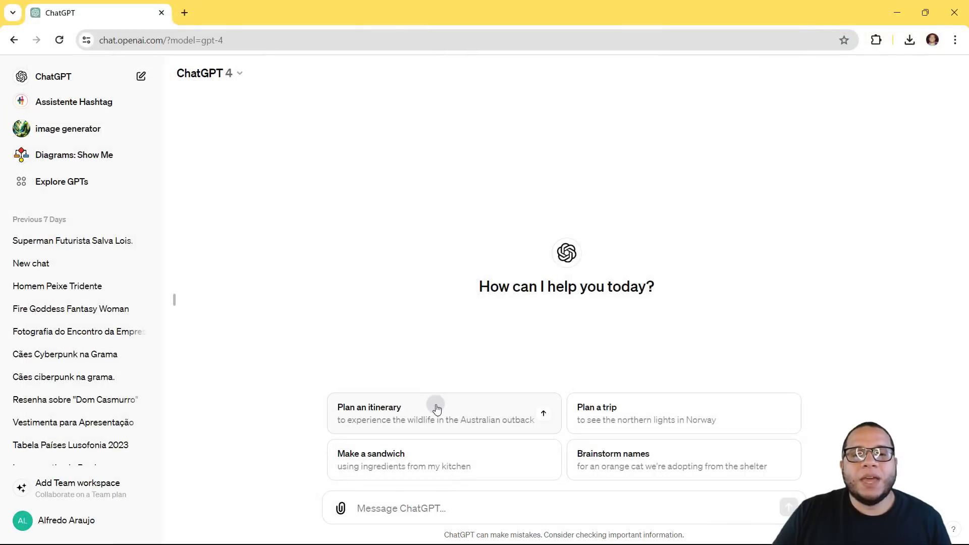
Attach the Base de Vendas spreadsheet from the Downloads folder to the ChatGPT message
click(365, 511)
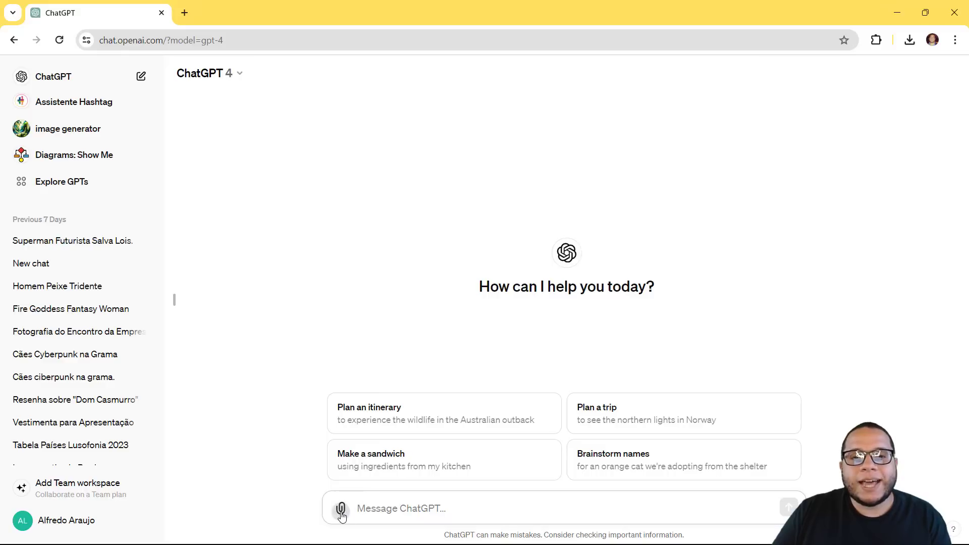
click(341, 510)
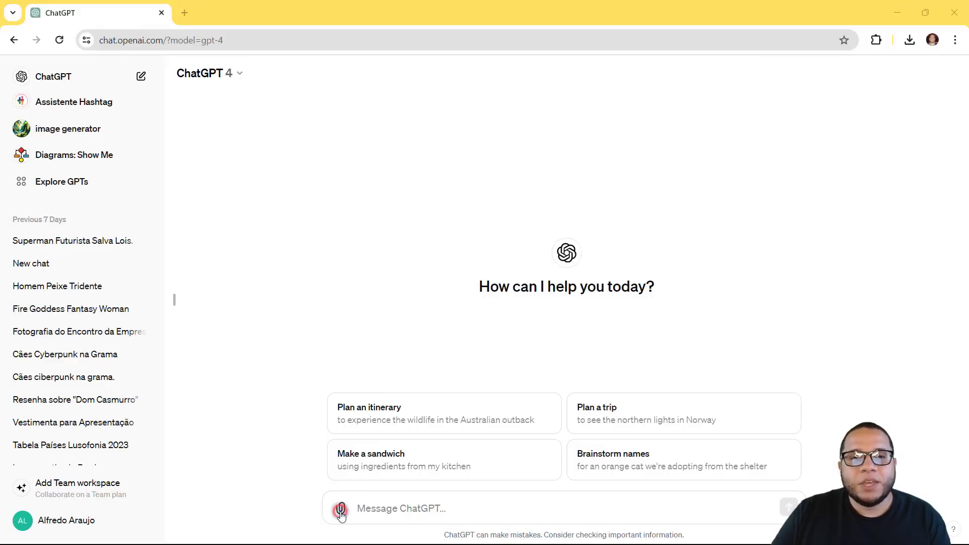
click(152, 117)
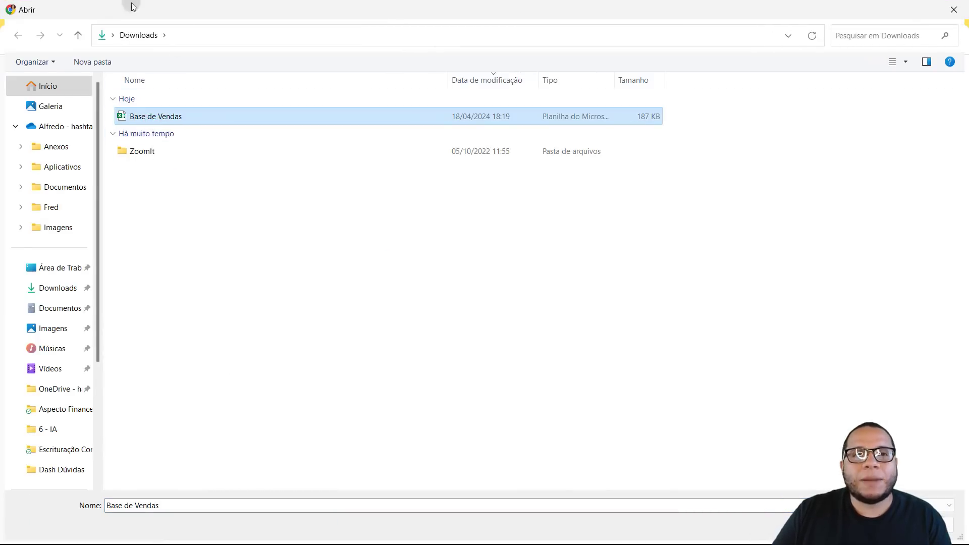
double_click(186, 116)
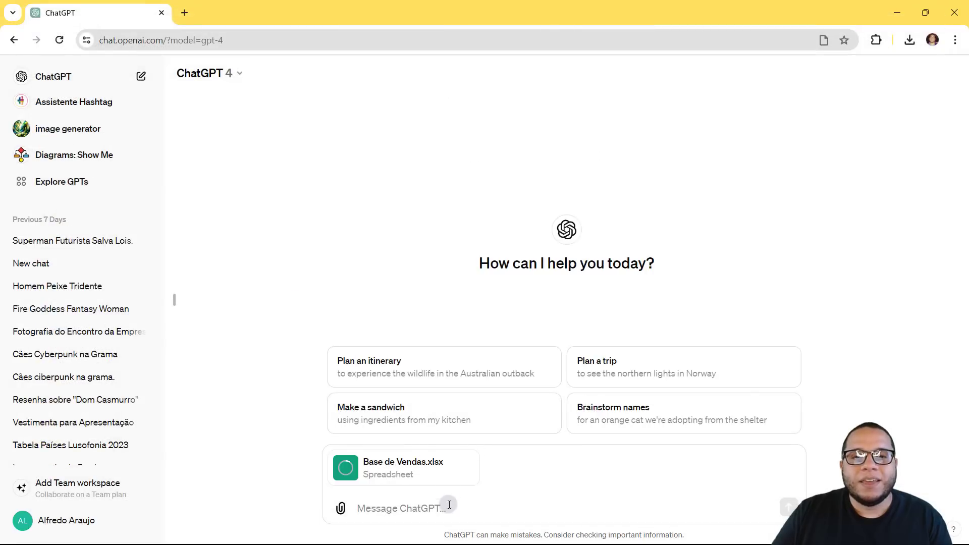
Write "Essa é a base de dados com os registros de vendas de toda a minha empresa." as the start of the message
click(434, 510)
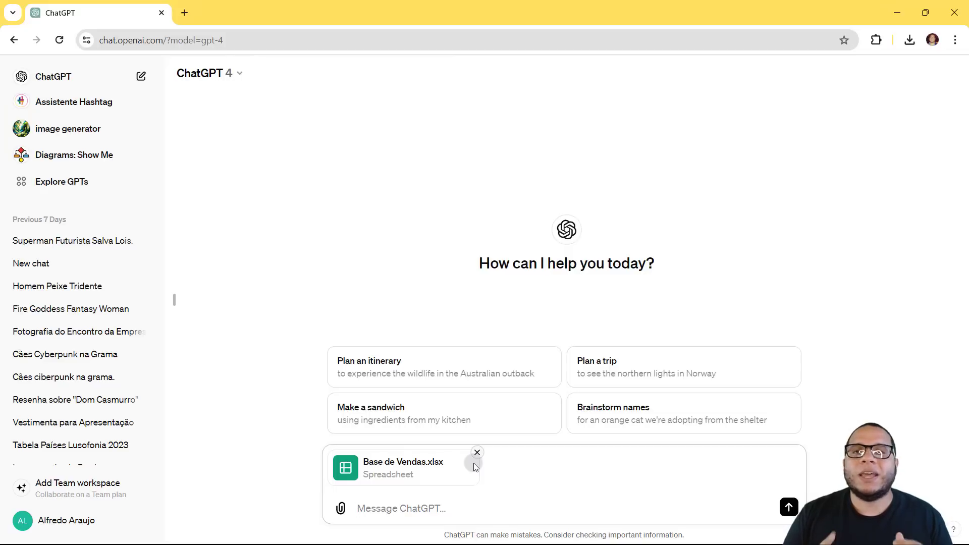
key(Caps_Lock)
text(E)
key(Caps_Lock)
text(ssa)
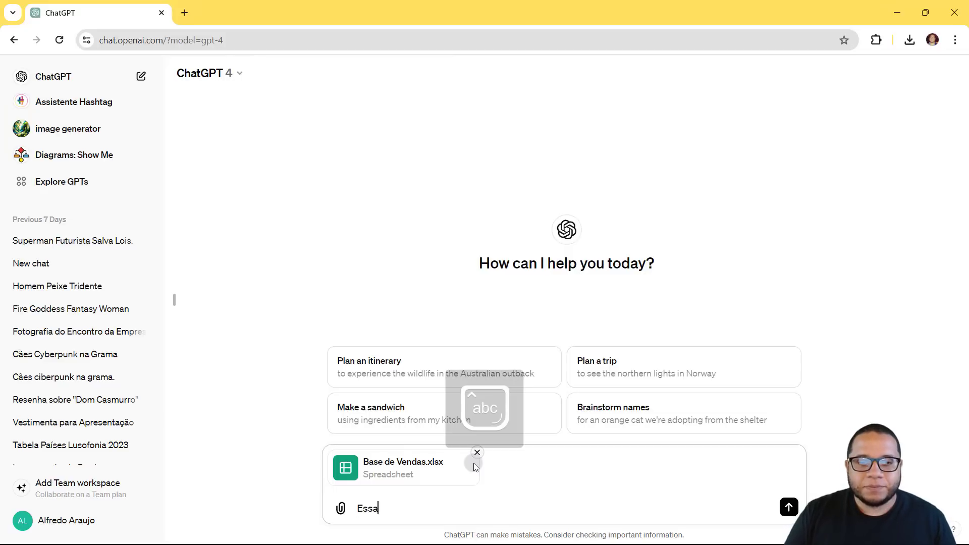
text( é a base )
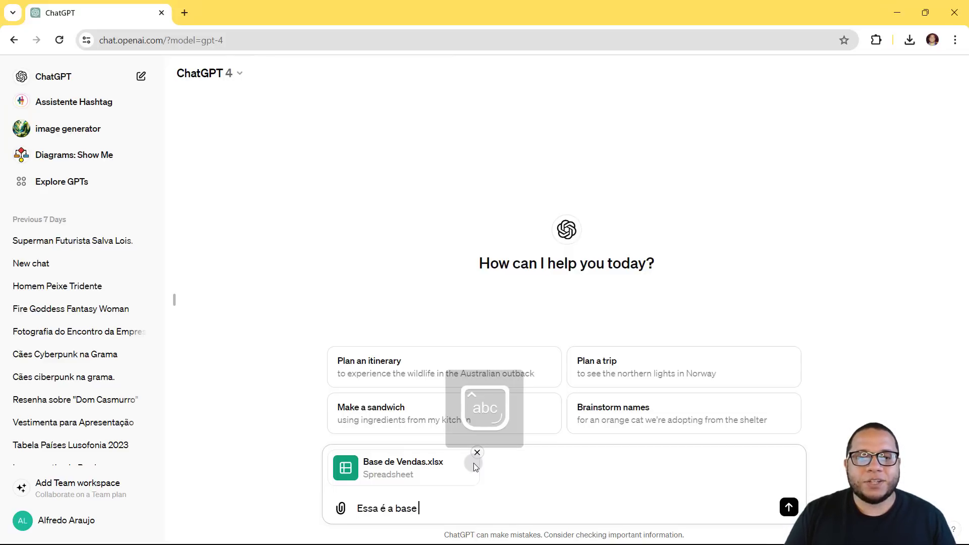
text(de dados com os re)
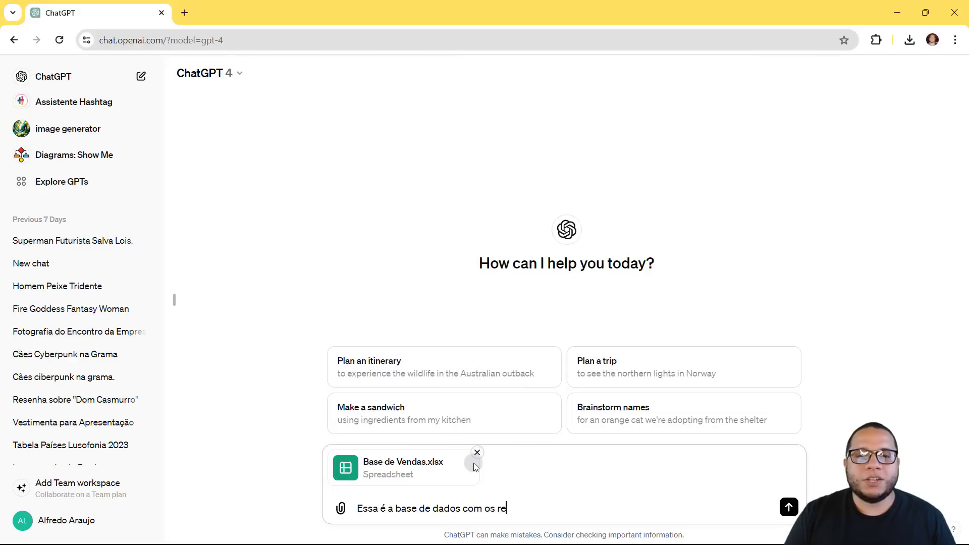
text(gistros de venda)
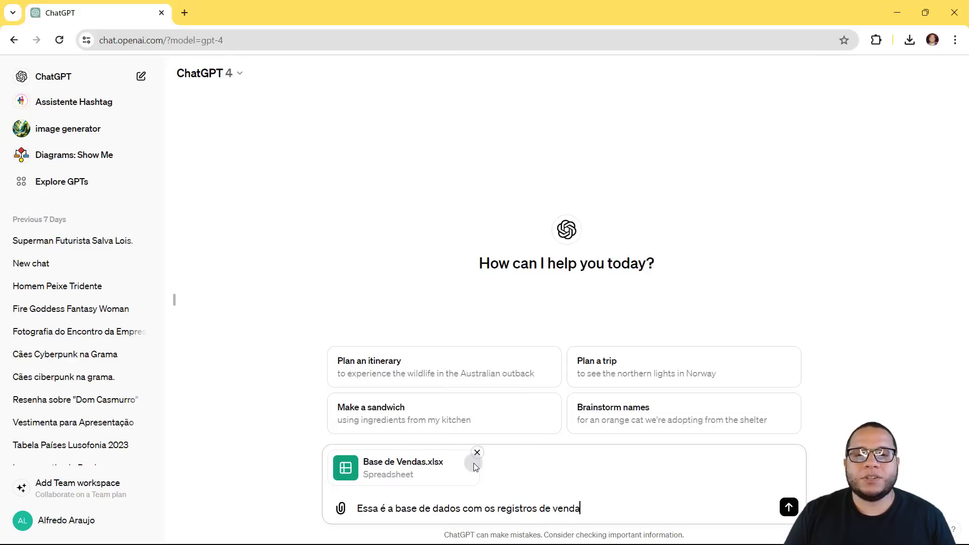
text(s de toda a minha empresa.)
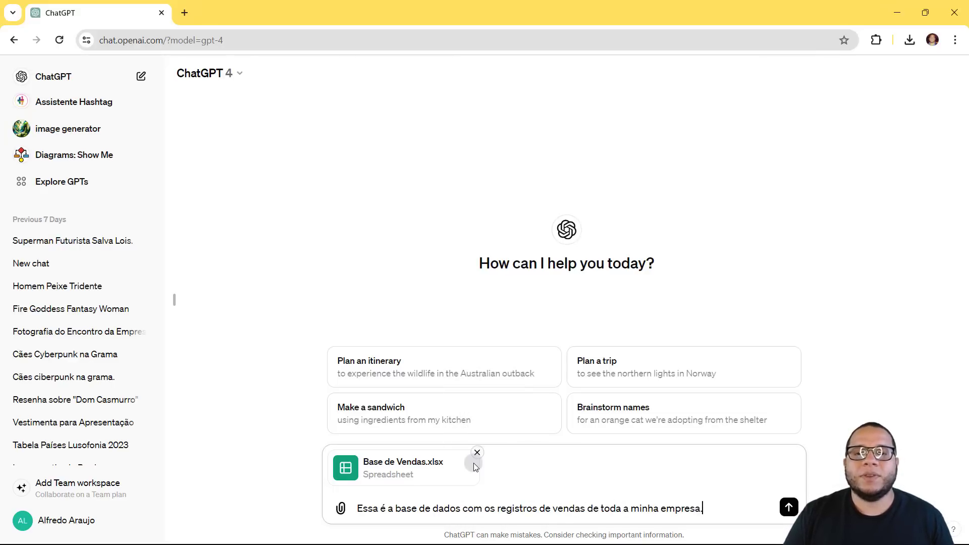
Add the sentence "Tem as vendas de 2019 até 2024" to the message describing the sales database
key(Caps_Lock)
text(T)
key(Caps_Lock)
text(em as)
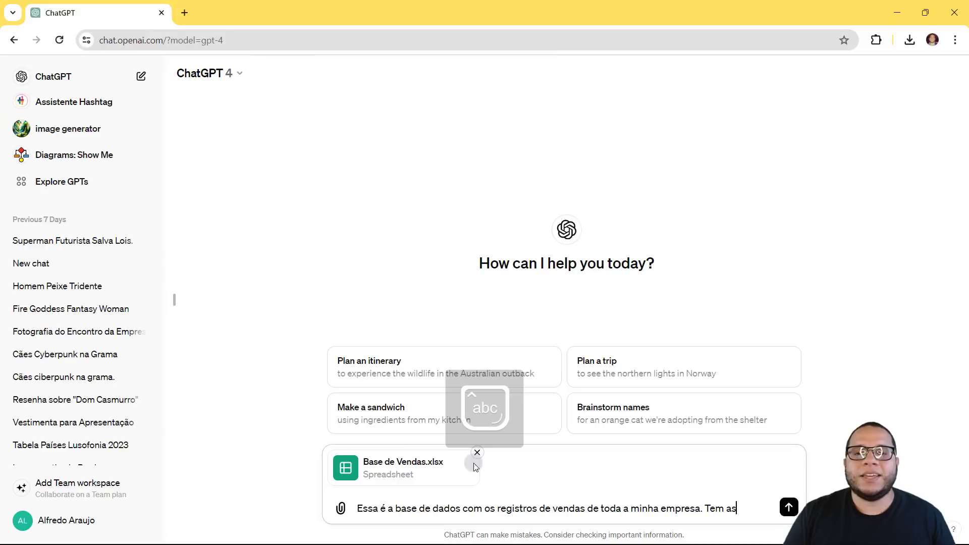
text( vendas de 2019)
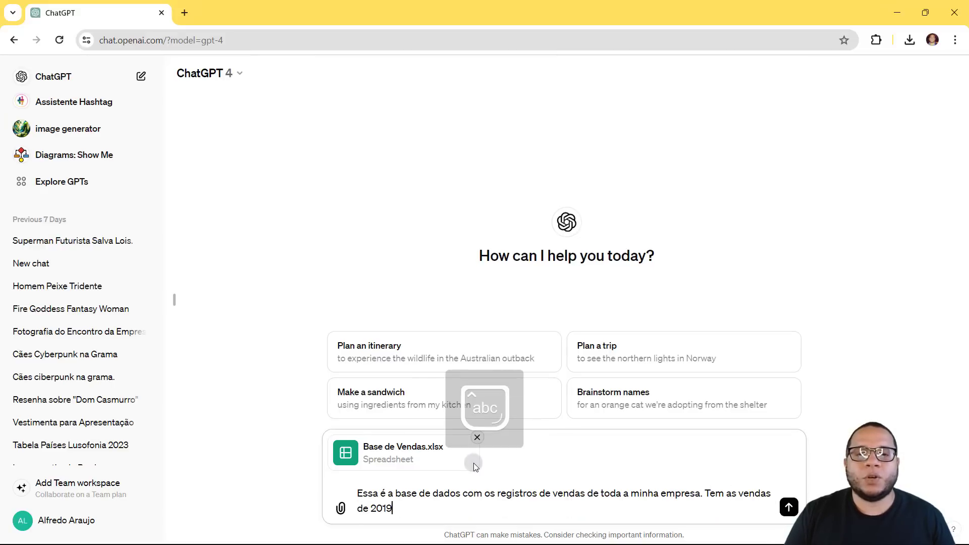
text( até 2024)
key(Caps_Lock)
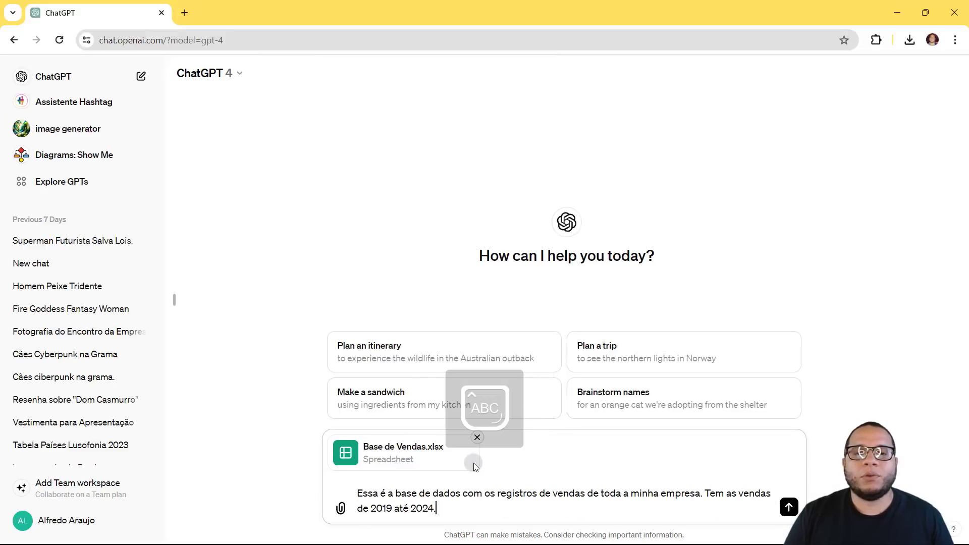
Complete the message with "Vou pedir sua ajuda para fazer algumas análises abaixo" and send it with the attached spreadsheet
text(. V)
key(Caps_Lock)
text(ou pedir sua ajuda p)
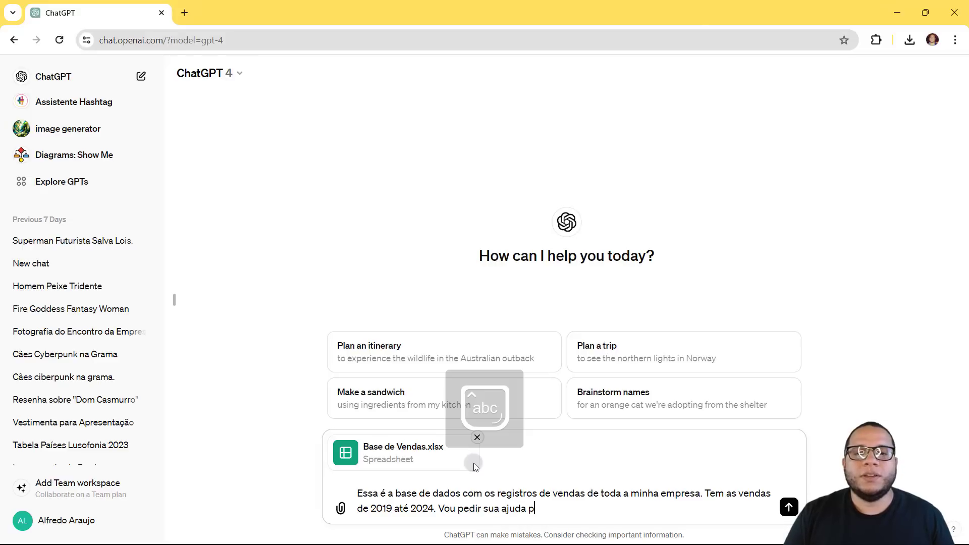
text(ara fazer algu)
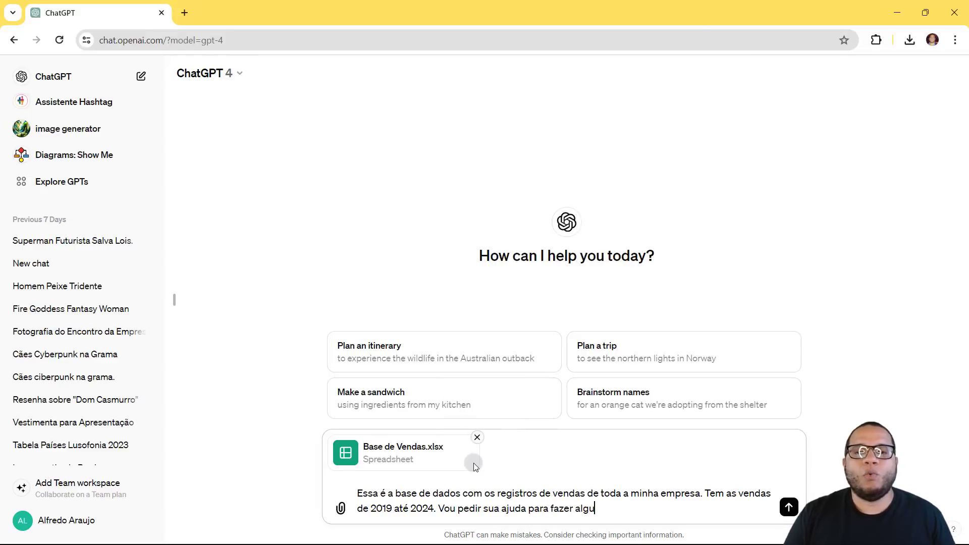
text(mas análises abaixo)
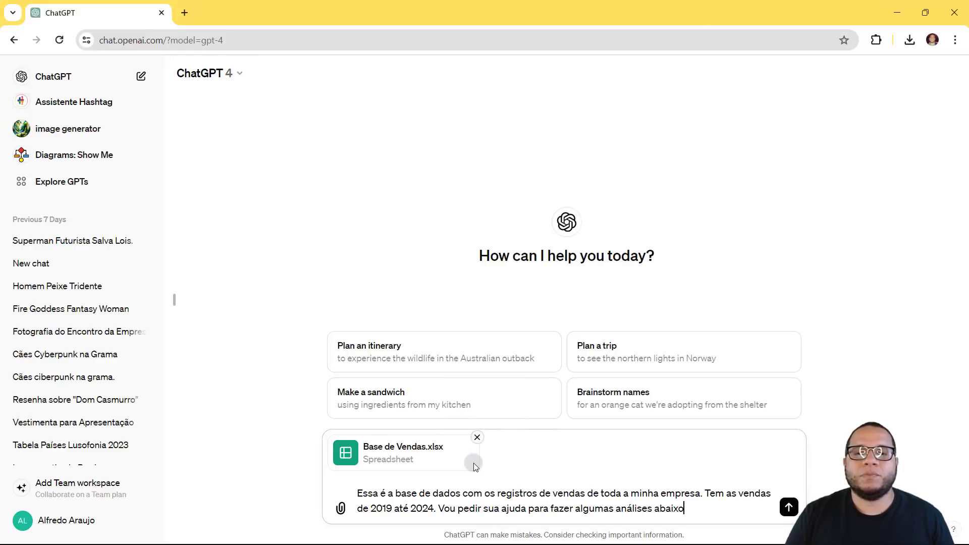
key(Return)
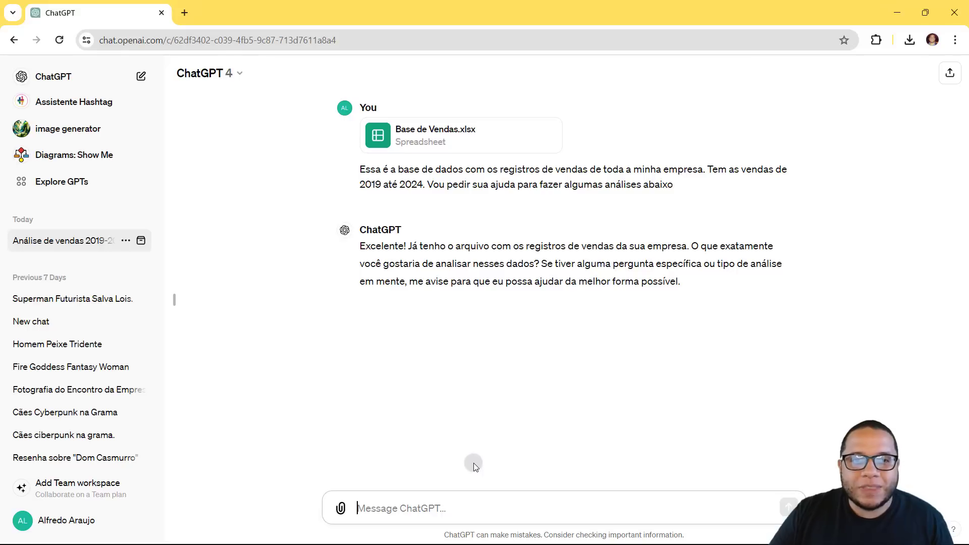
Ask ChatGPT "Quais são os produtos que mais vendem?" after reading its first reply
drag(361, 169, 699, 186)
click(603, 252)
drag(361, 246, 713, 292)
click(704, 290)
click(476, 496)
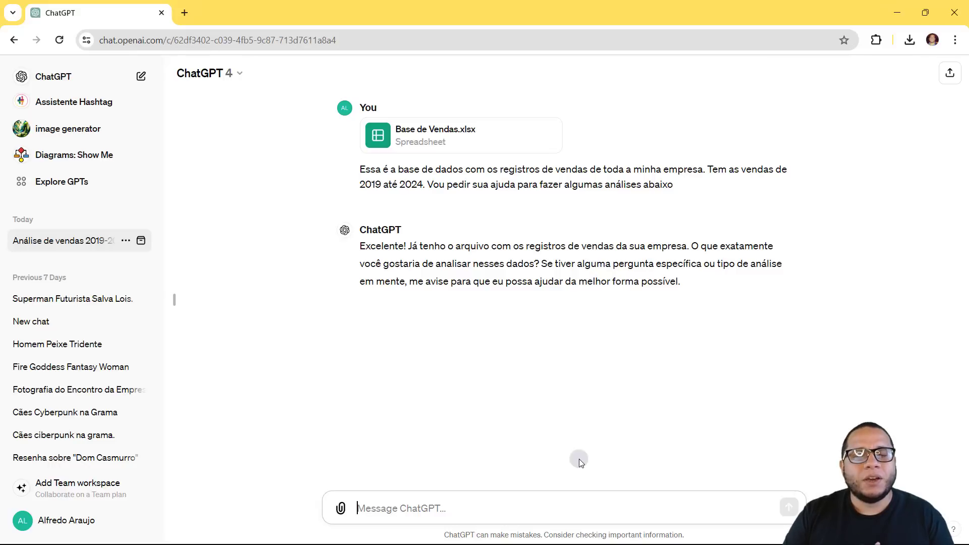
text(Q)
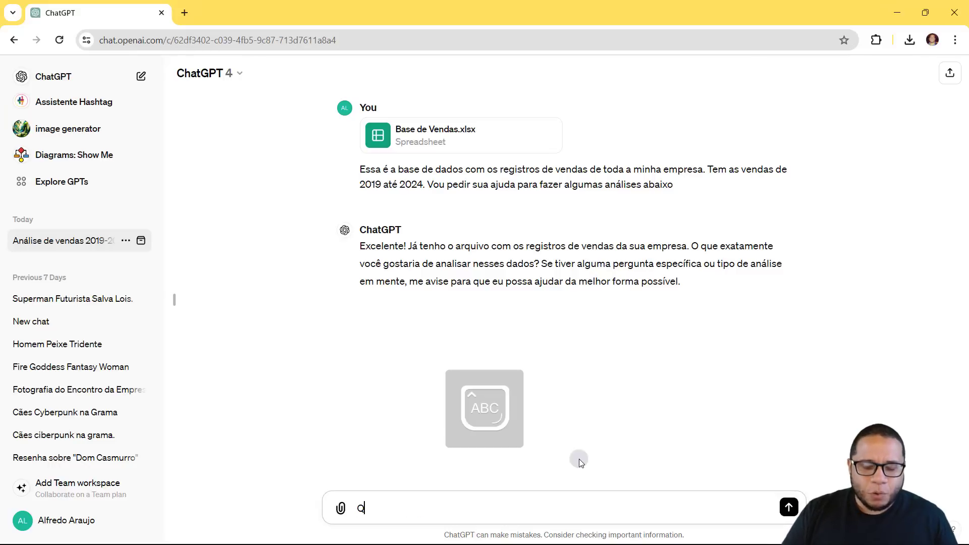
text(uais são os ven)
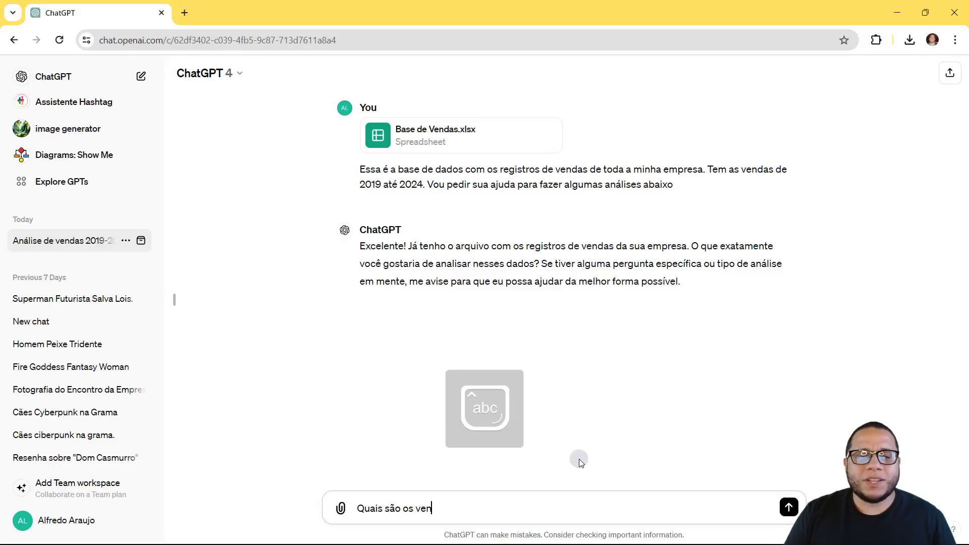
key(BackSpace)
key(BackSpace)
key(BackSpace)
text(produtos que )
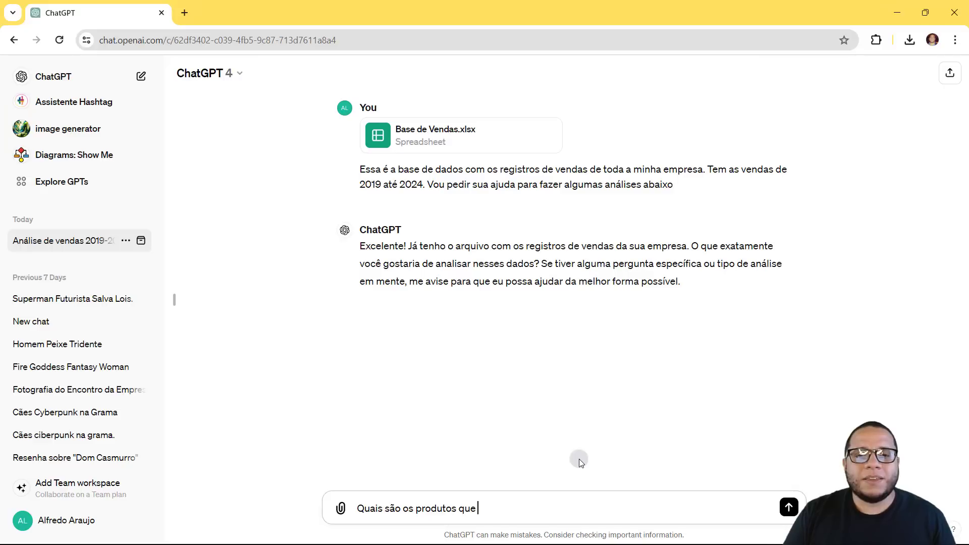
text(mais vendem?)
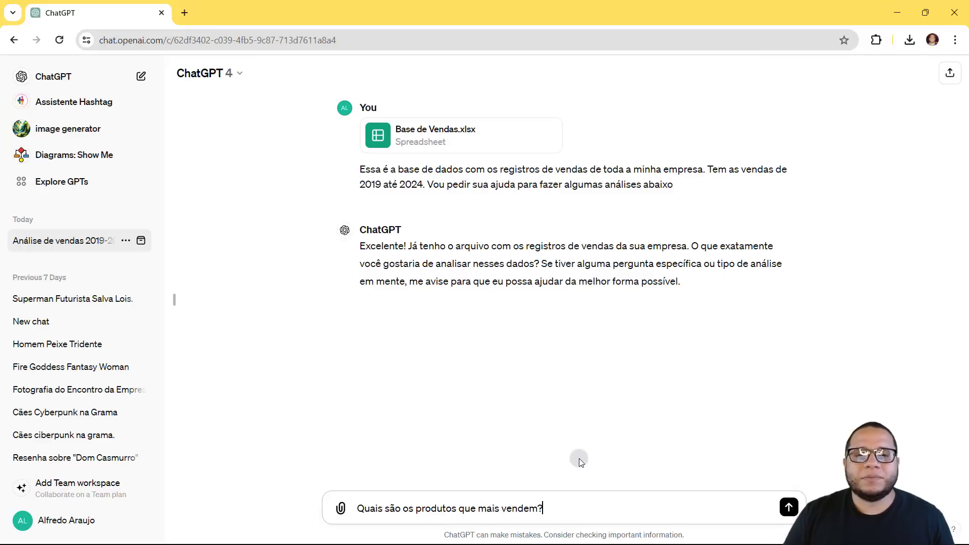
key(Return)
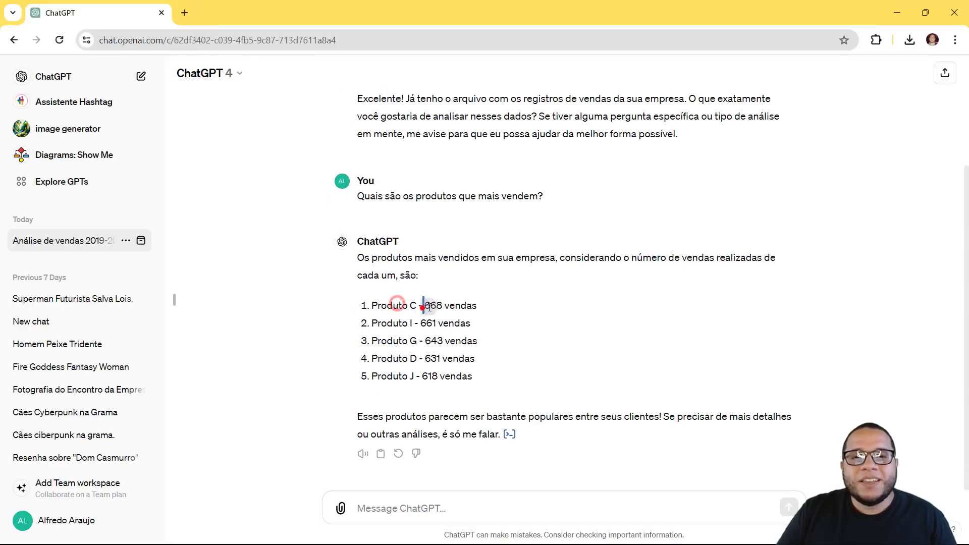
Review the best-selling products, and send the request "Agora crie um ranking com os produtos e o quanto em reais cada produto vendeu"
drag(422, 306, 488, 307)
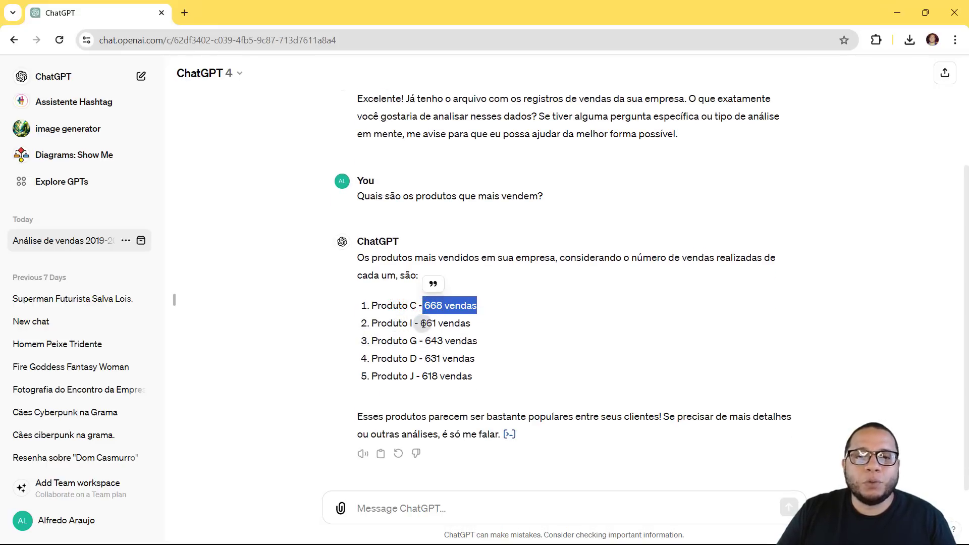
drag(421, 323, 487, 318)
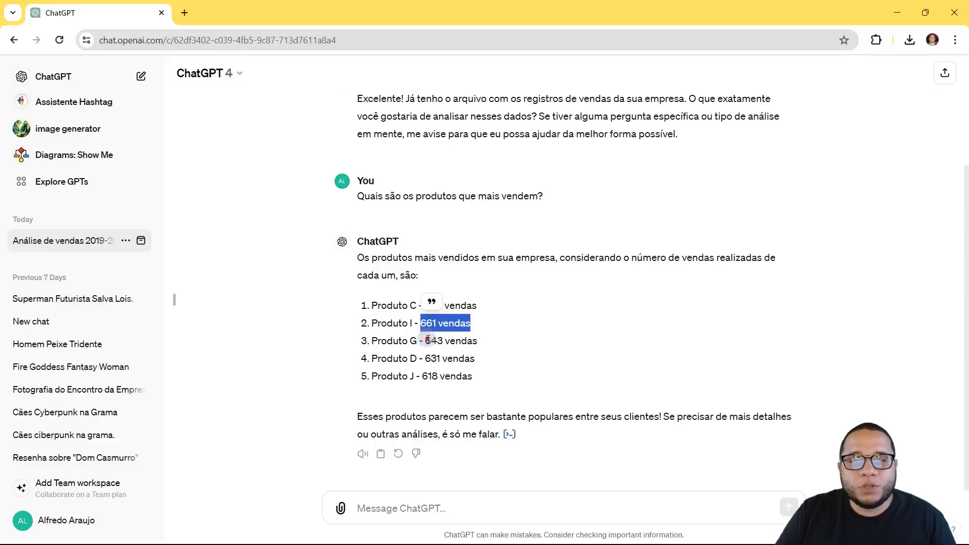
drag(427, 341, 489, 346)
click(479, 377)
click(471, 506)
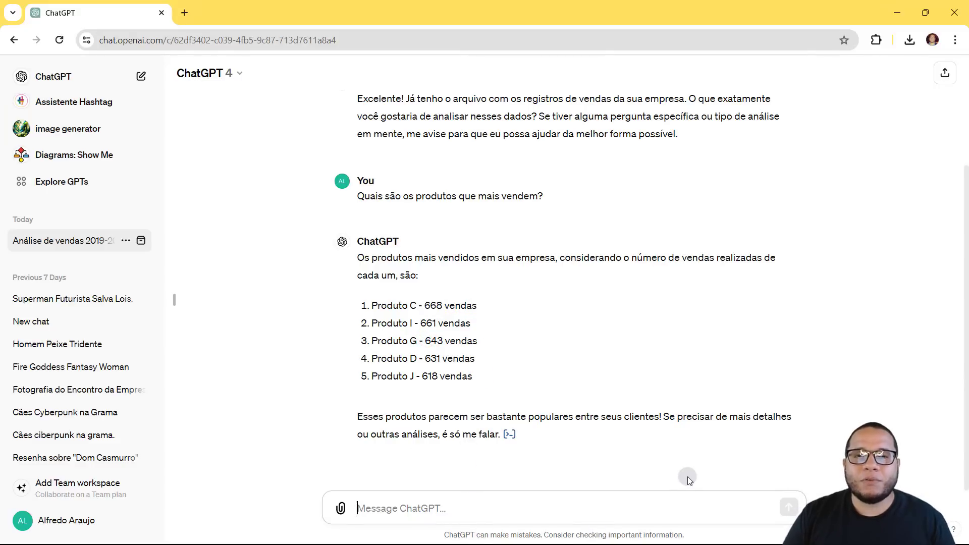
text(Agora crie um ranking )
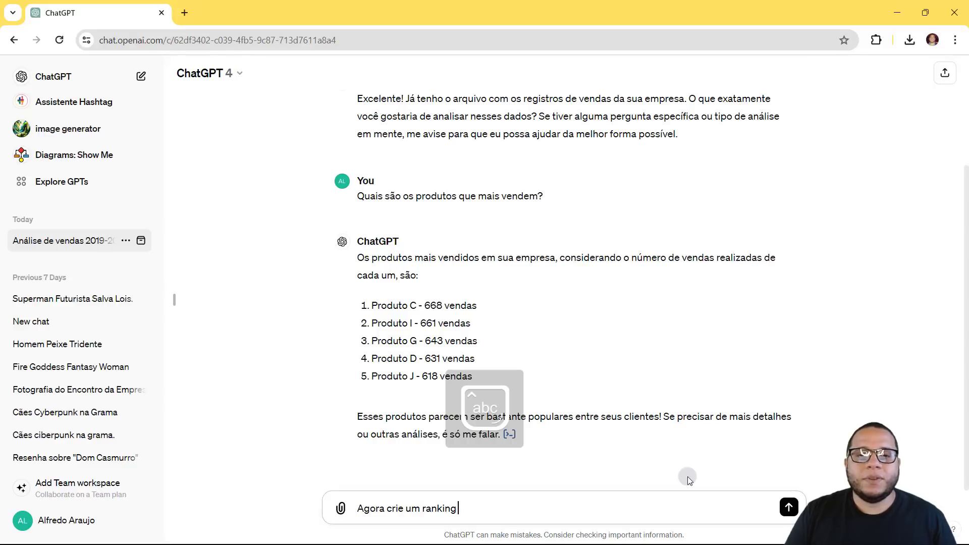
text(com os produ)
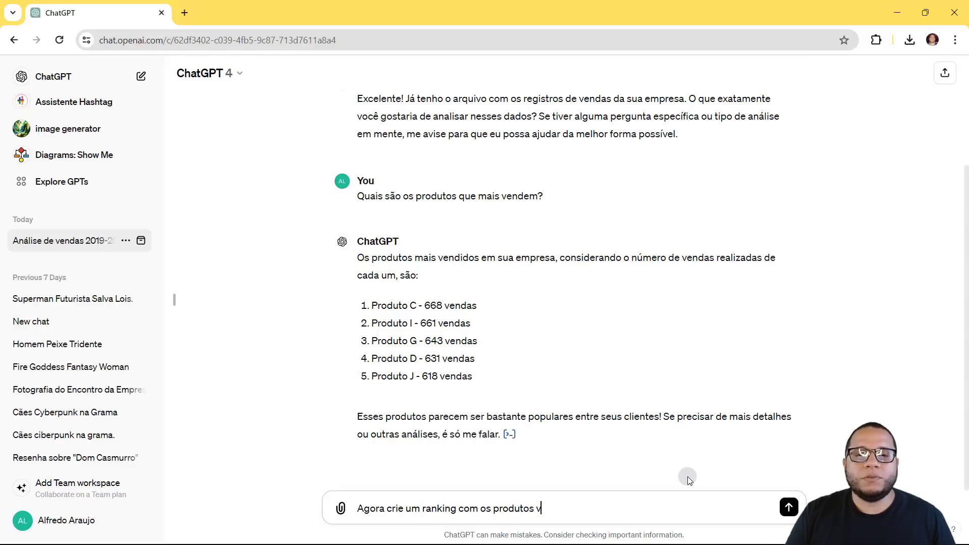
text(tos e o quanto em re)
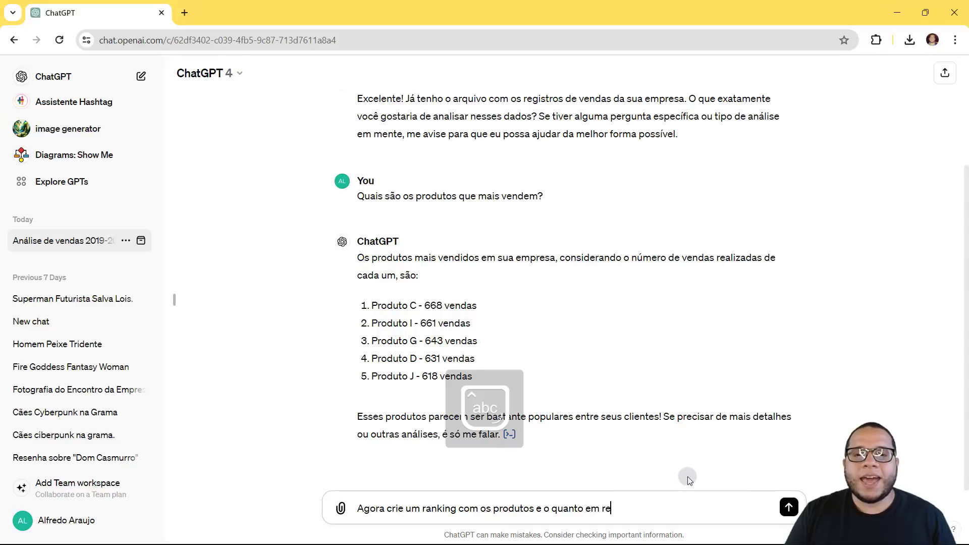
text(ais cada produto vendeu)
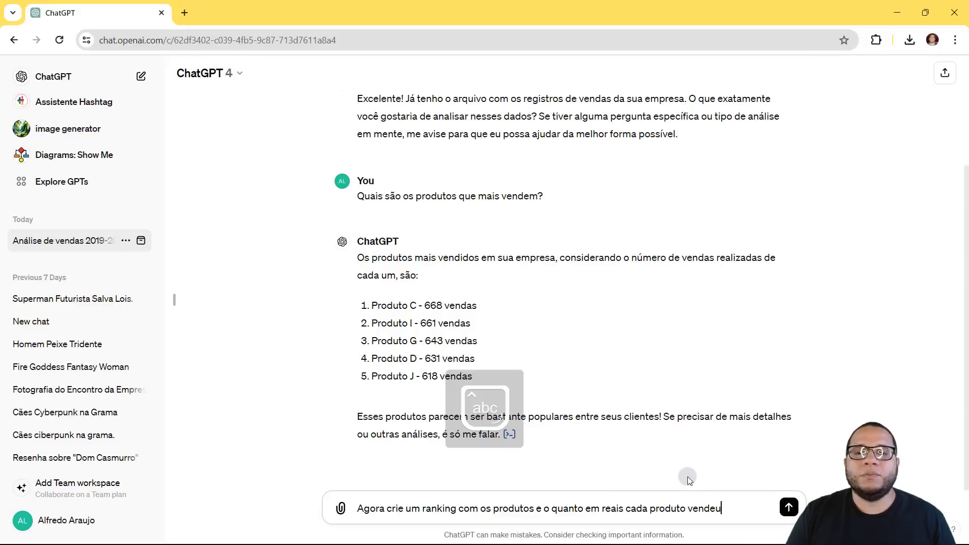
key(Return)
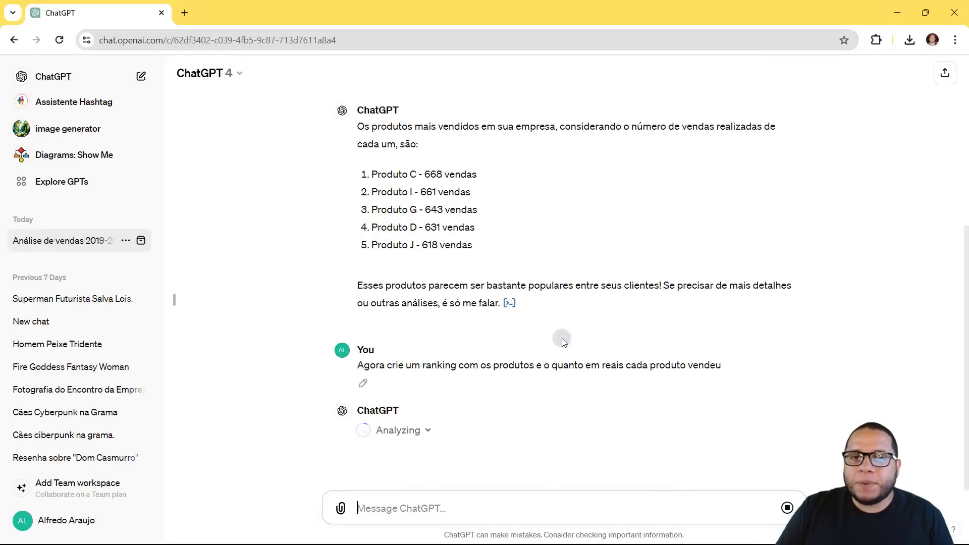
Compare the earlier list of sales counts per product with the new revenue ranking, examining each product's amount in reais
drag(477, 249, 370, 175)
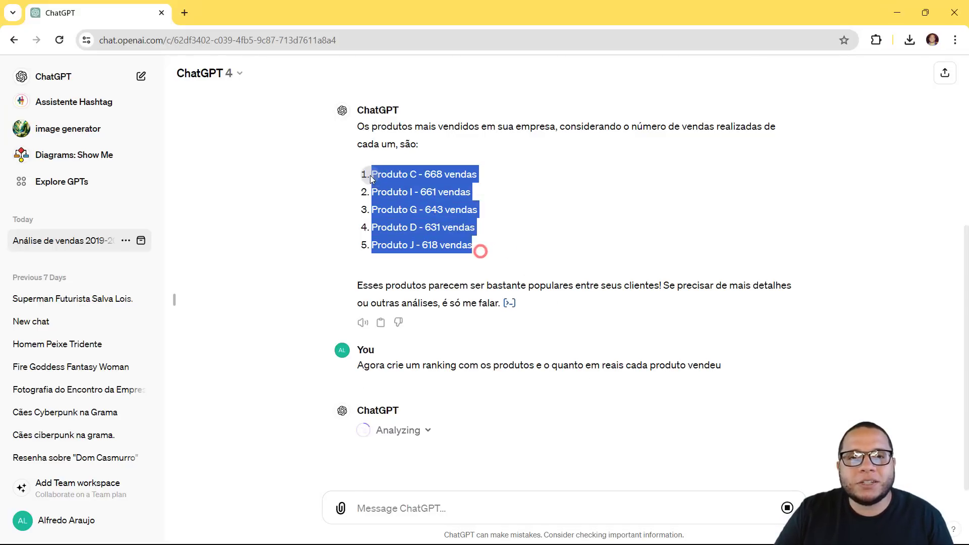
click(433, 186)
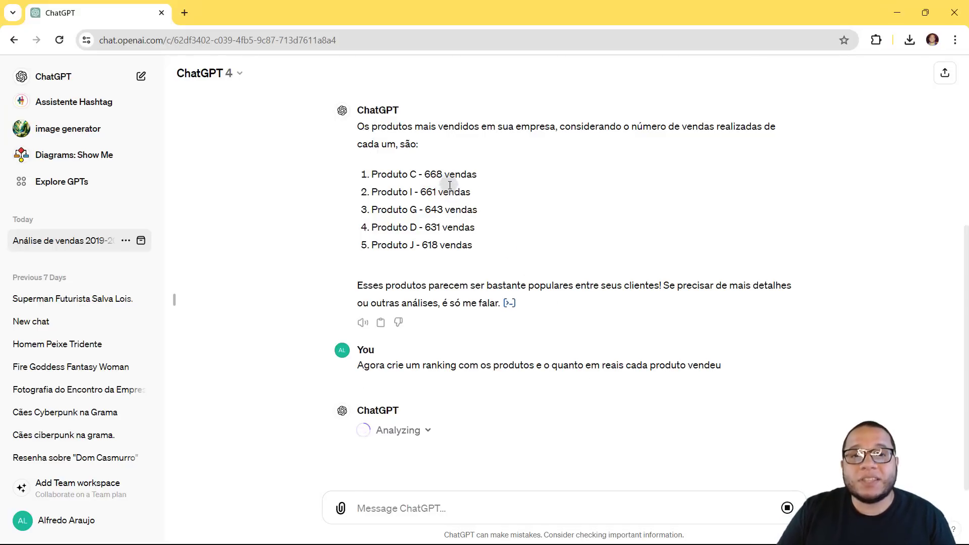
click(438, 173)
double_click(428, 198)
click(437, 212)
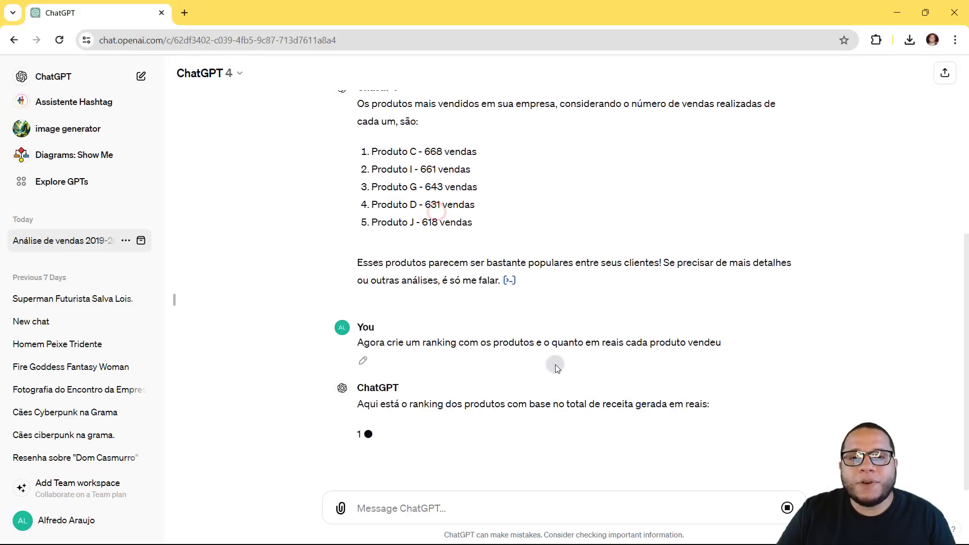
drag(598, 341, 671, 336)
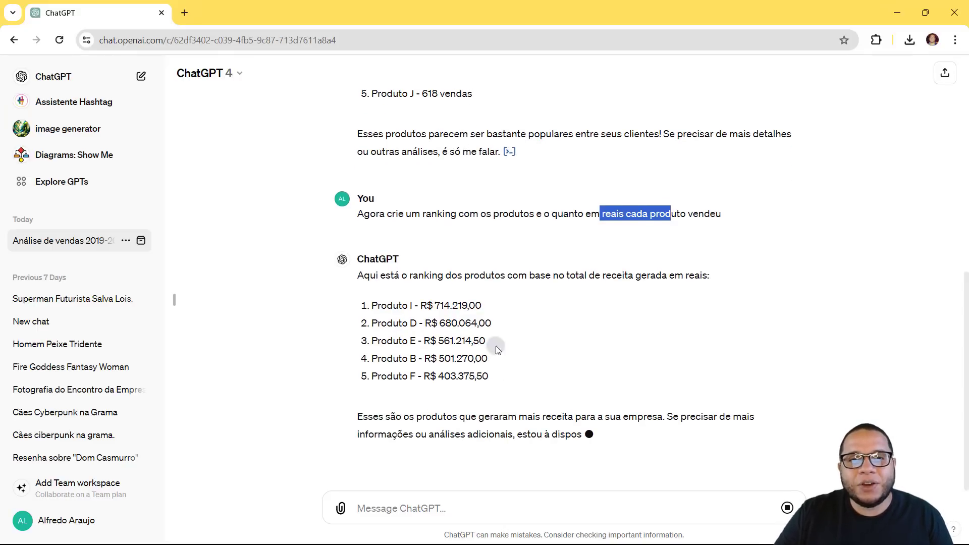
click(475, 304)
drag(478, 304, 421, 306)
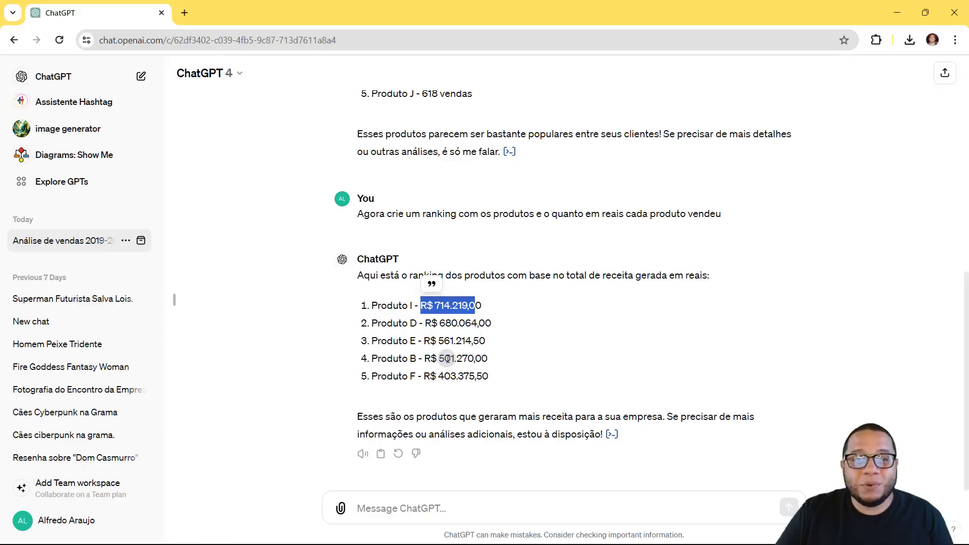
drag(431, 324, 505, 318)
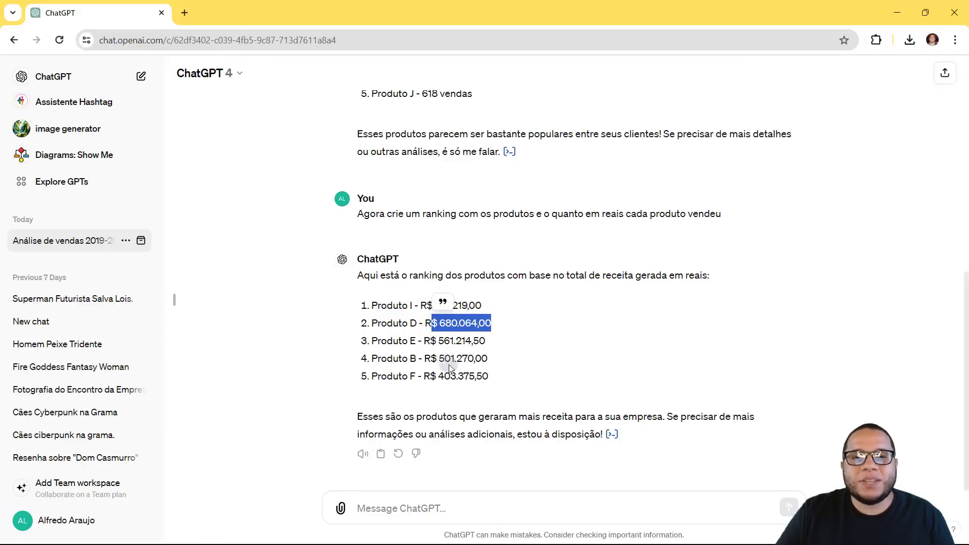
drag(431, 341, 486, 341)
drag(431, 358, 489, 359)
Send the request "Agora crie um gráfico representando esse ranking" to get a chart of the product revenue ranking
click(492, 471)
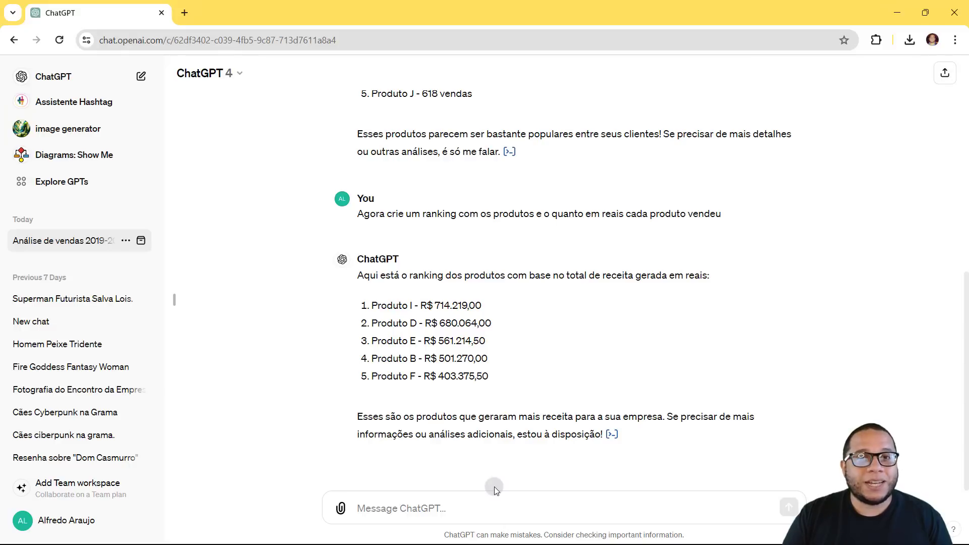
text(go)
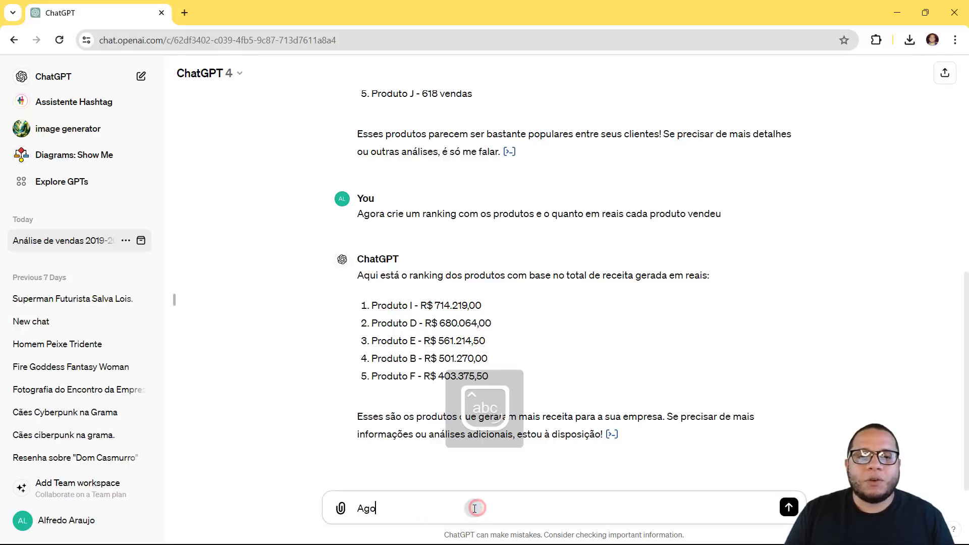
text(ra crie um gráf)
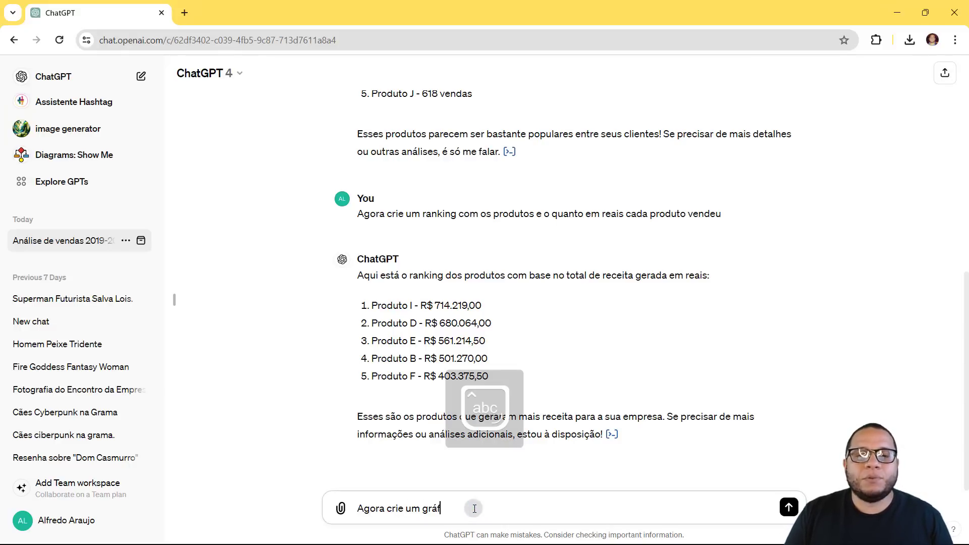
text(ico representando esse ranking)
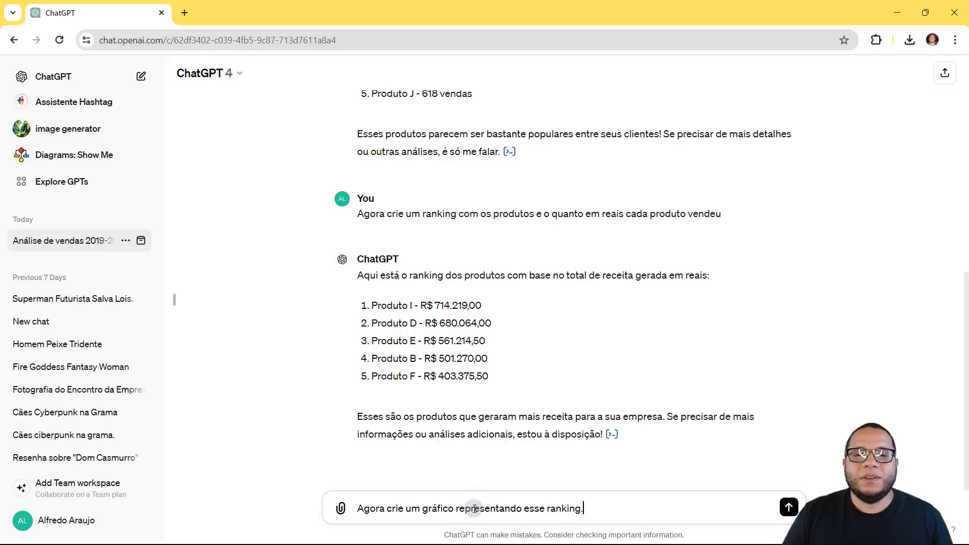
key(Return)
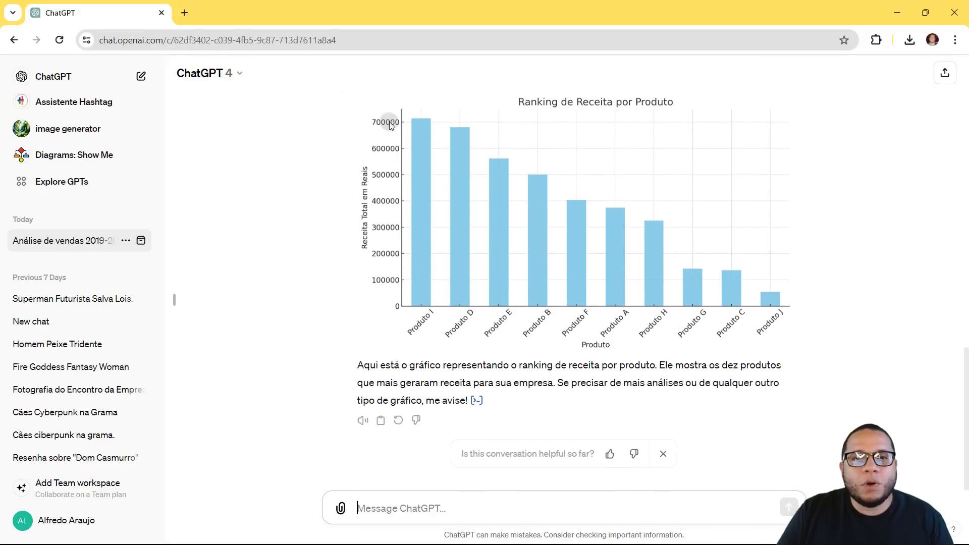
Examine the generated revenue-per-product bar chart and the explanation below it
scroll(403, 328, up, 3)
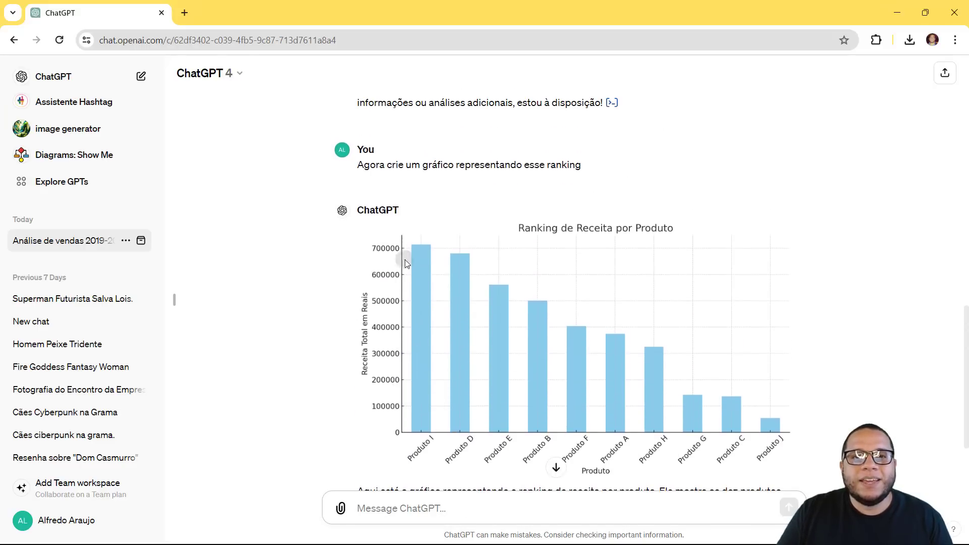
scroll(405, 279, down, 3)
drag(362, 369, 578, 399)
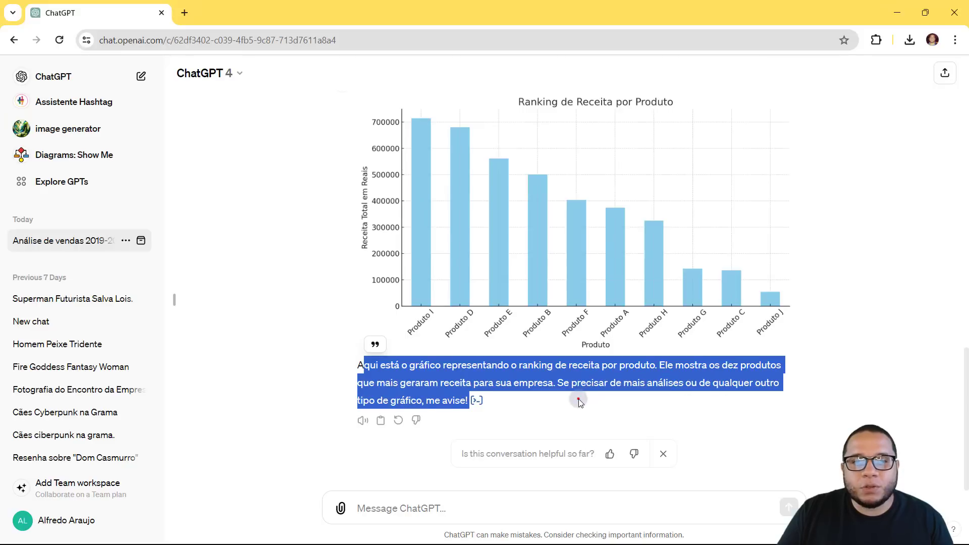
click(578, 399)
click(491, 494)
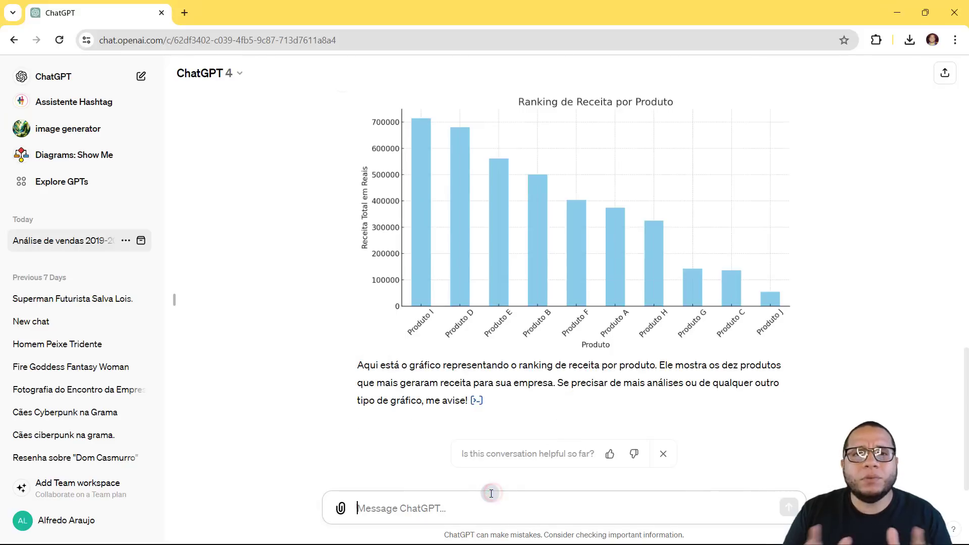
Send "Você consegue entender naquela base de dados quais são os meses que costumam acontecer mais vendas? Pergunto tanto em quantidade de vendas quanto em valor de vendas"
text(A)
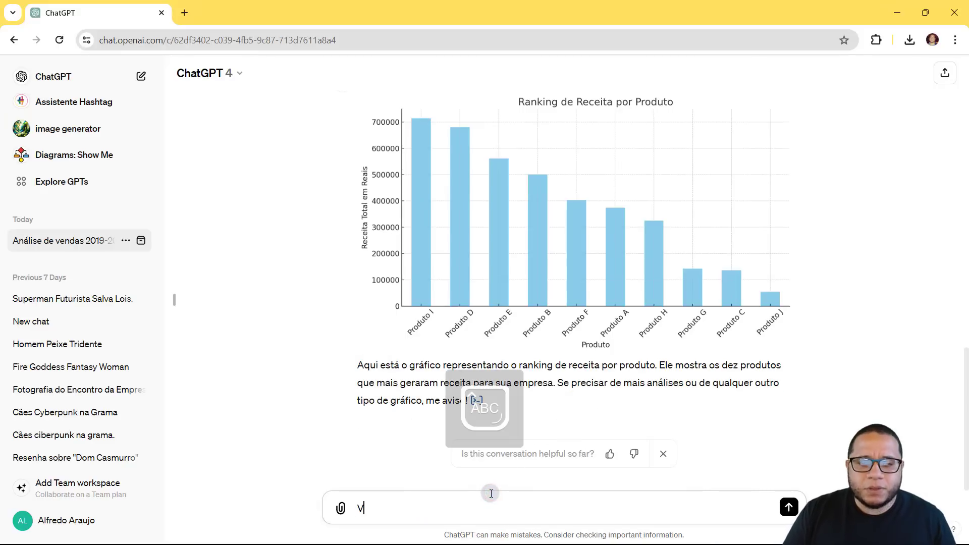
text(gora)
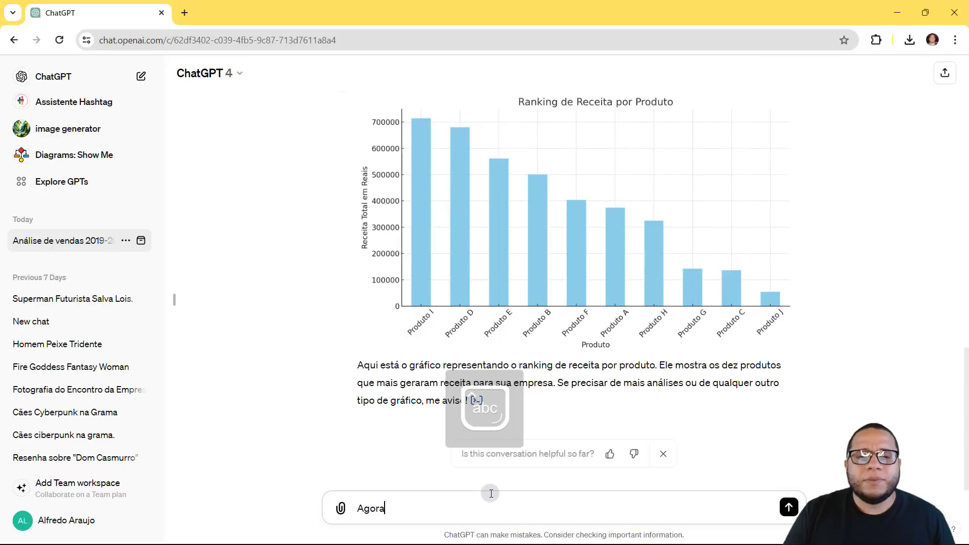
key(ctrl+a)
text(Você conseg)
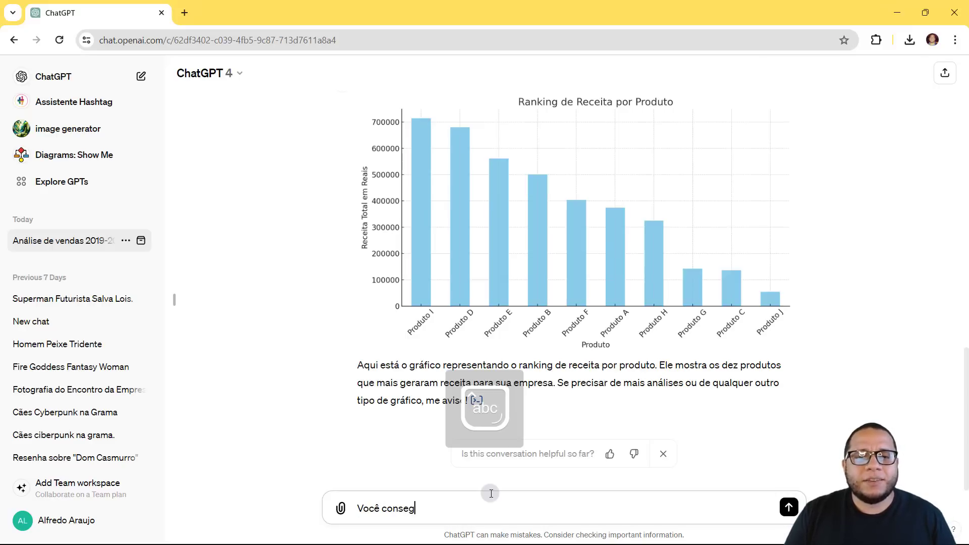
text(ue entend)
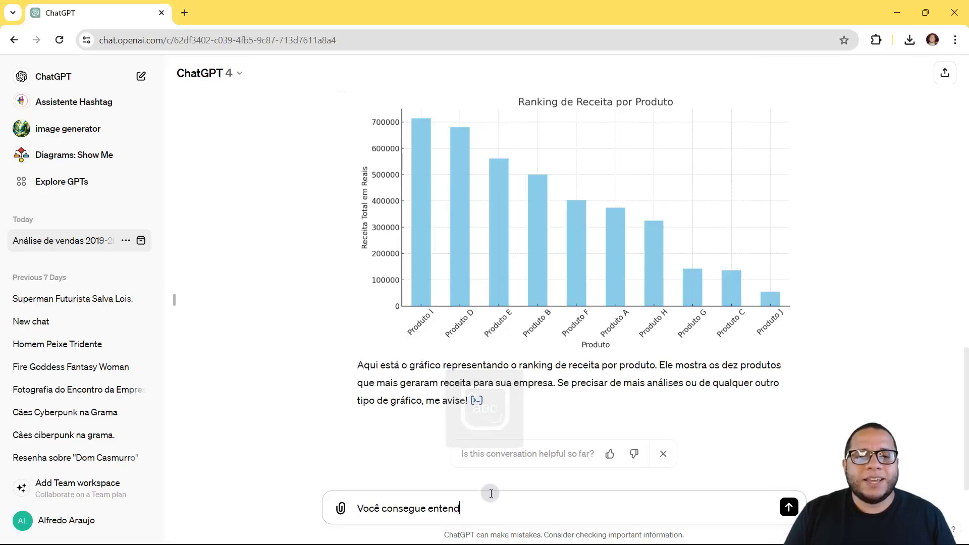
text(er naquela base d)
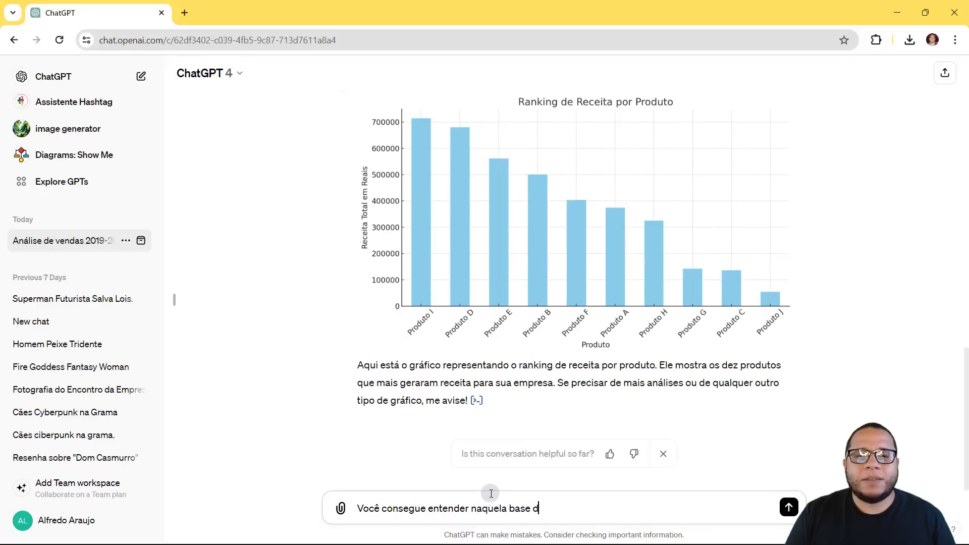
text(e dados quais são )
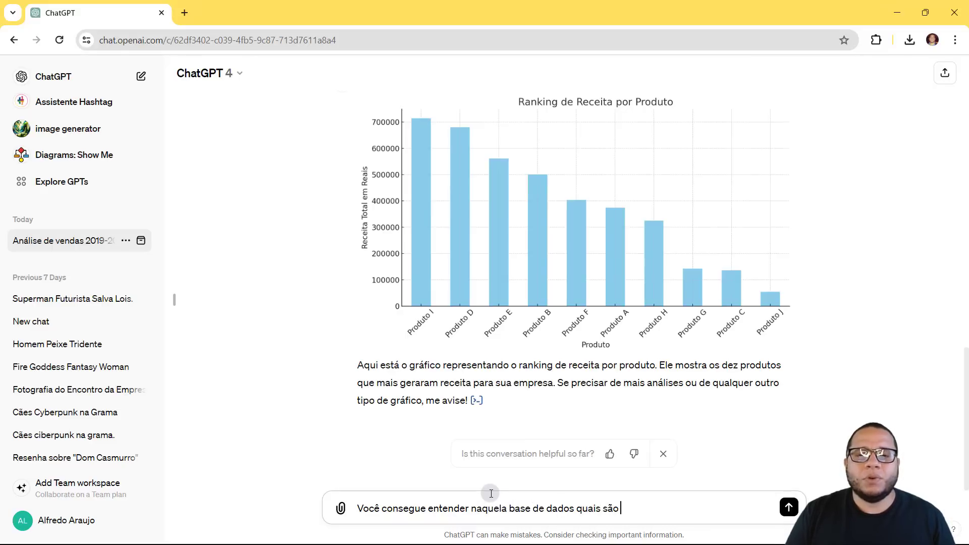
text(os meses que cos)
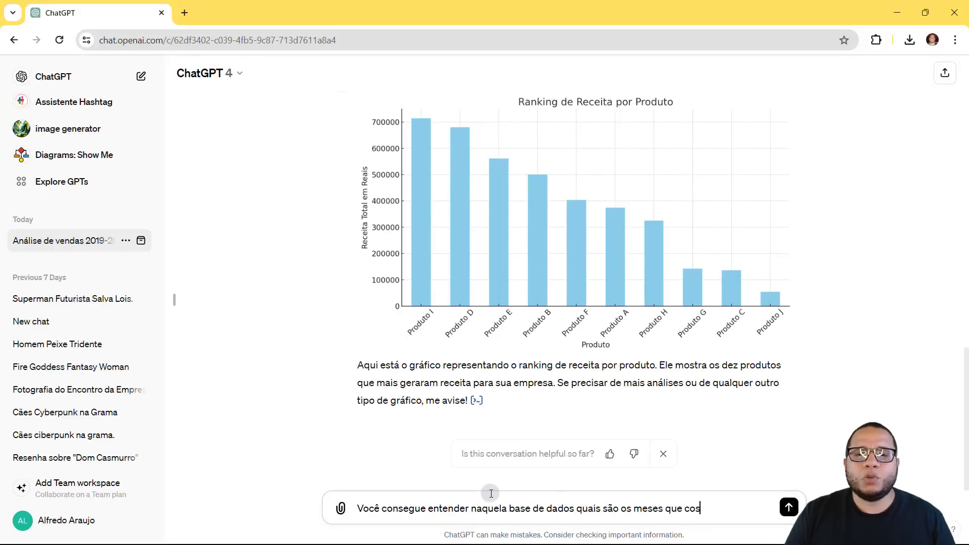
text(tumam aconteer mais vendas? Pergunto tanto em quantidade de venc)
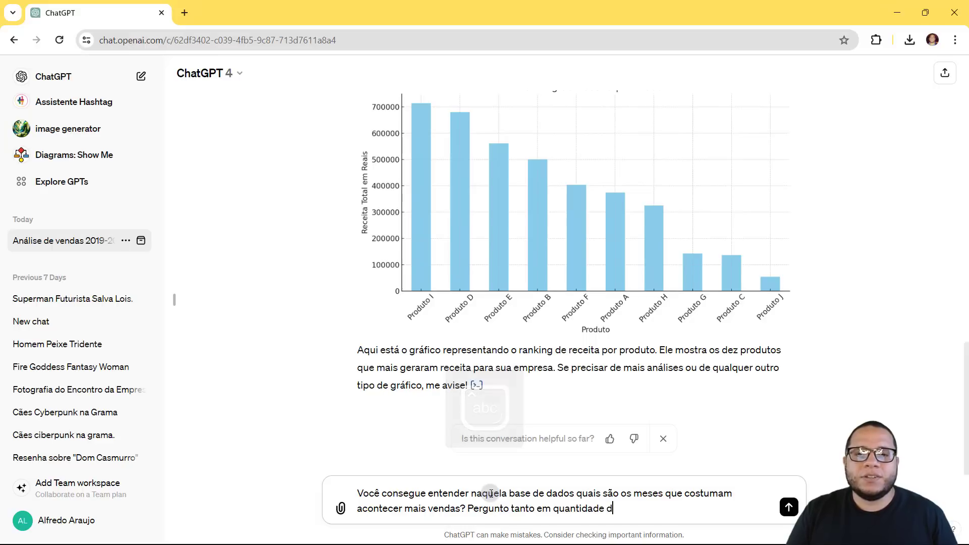
text(das quanto em v)
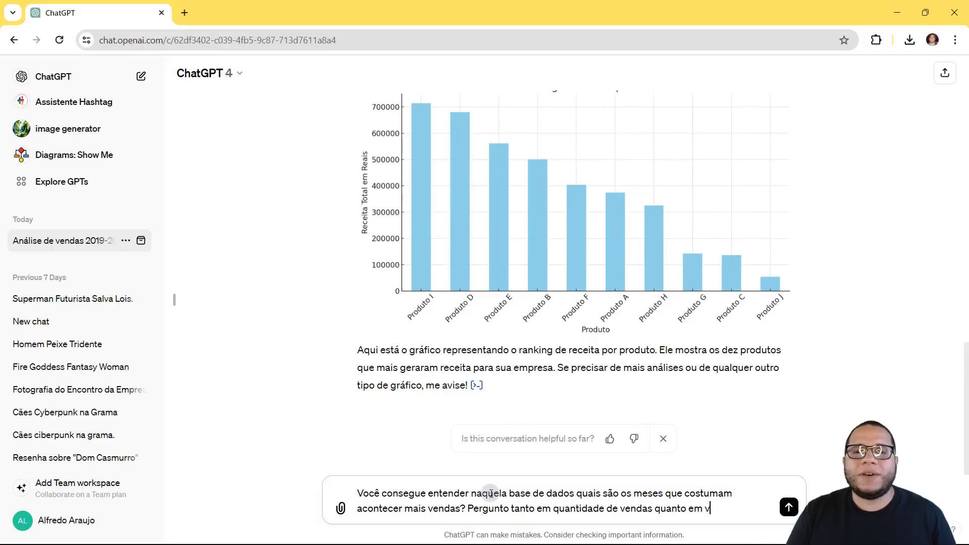
text(alor de vendas)
key(Return)
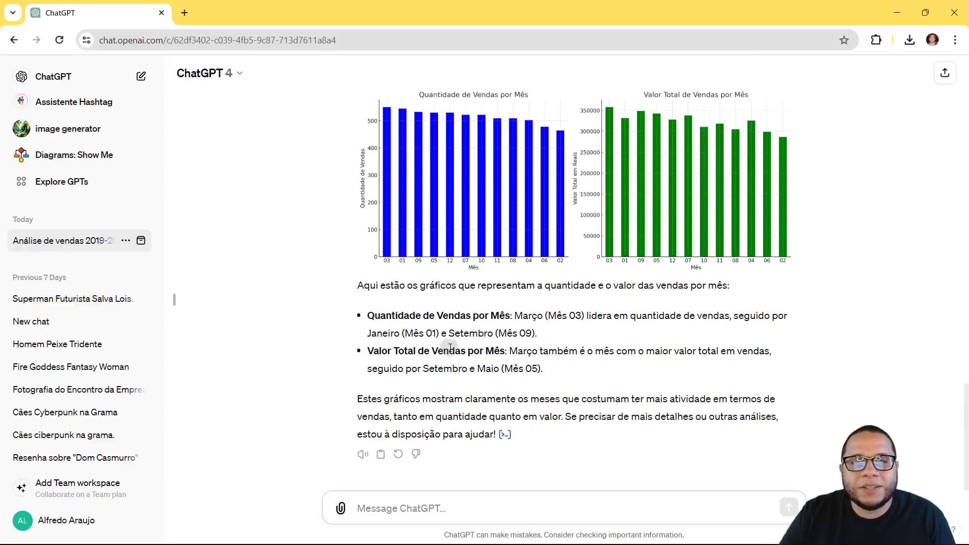
Examine the monthly charts of sales quantity and total sales value, and read the summary of the leading months for each
scroll(394, 313, up, 4)
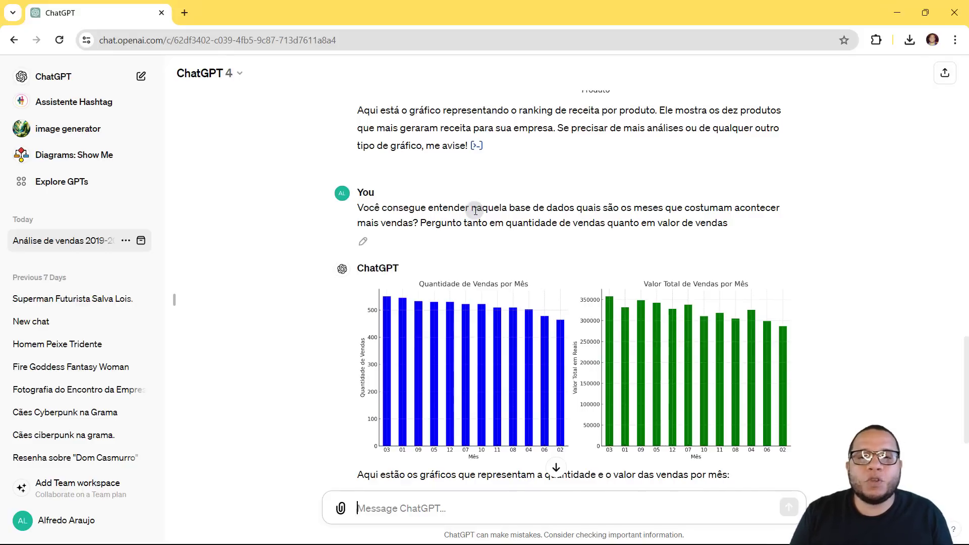
scroll(474, 211, down, 3)
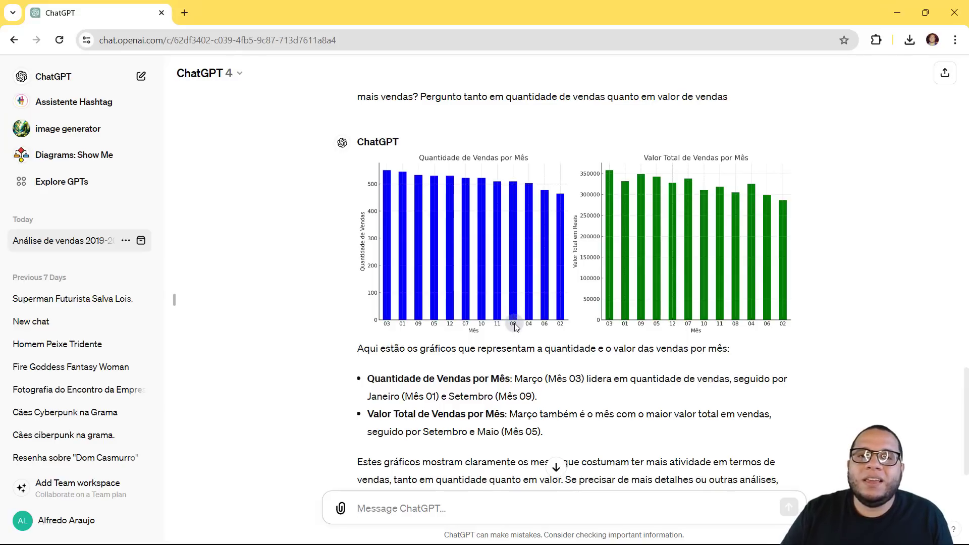
scroll(497, 336, down, 1)
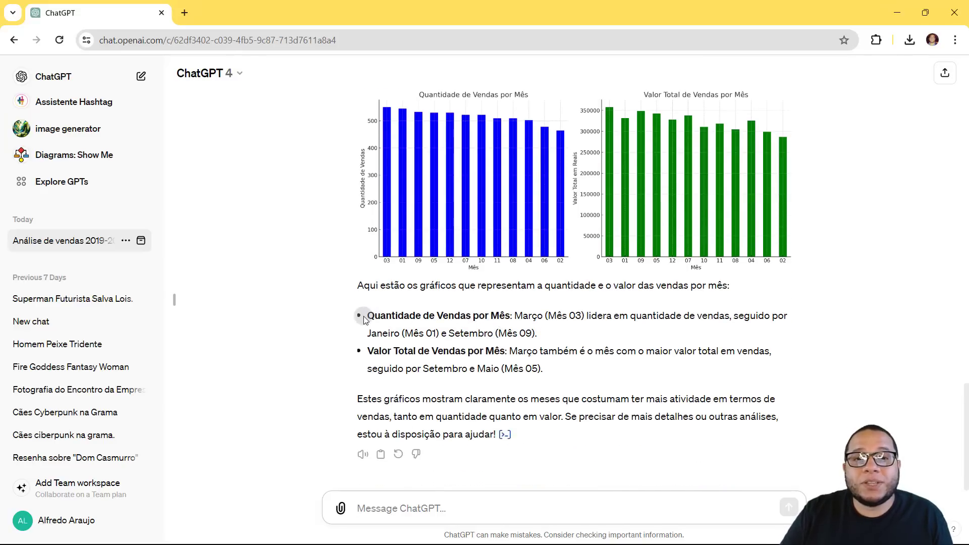
drag(367, 316, 625, 342)
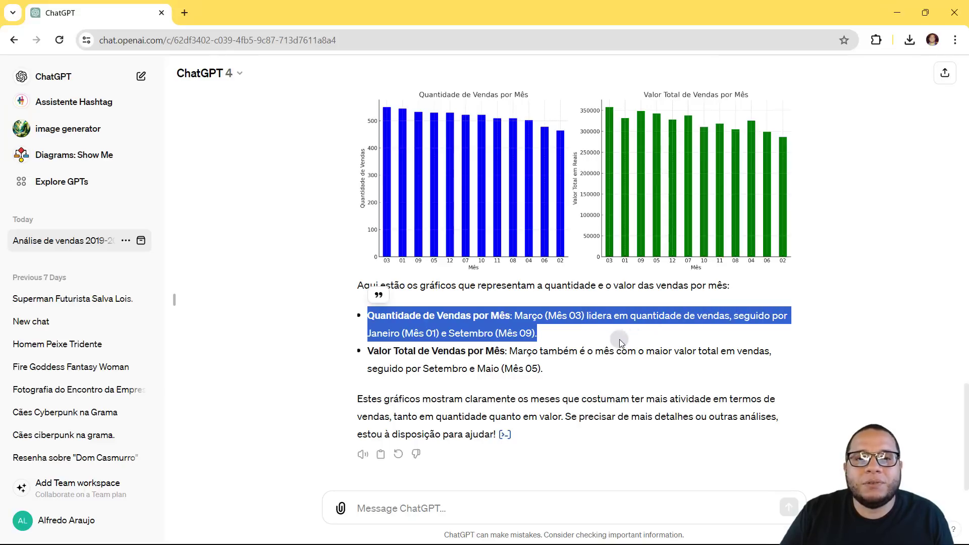
click(558, 374)
drag(517, 352, 766, 360)
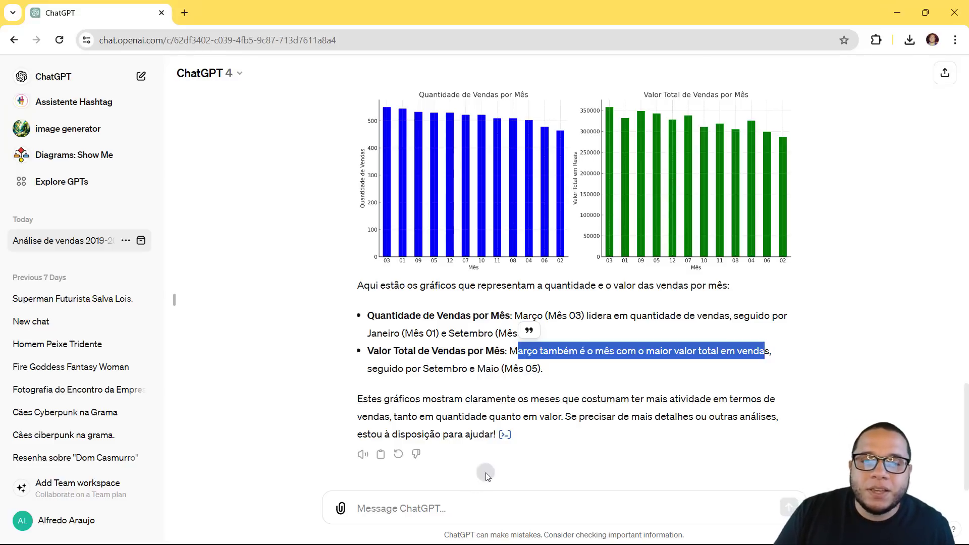
Send "Agora quero que analise todas informações da base de dados e sugira algumas análises interessantes. Você pode fazer análises com uma ou mais colunas quaisquer dessa base"
click(462, 516)
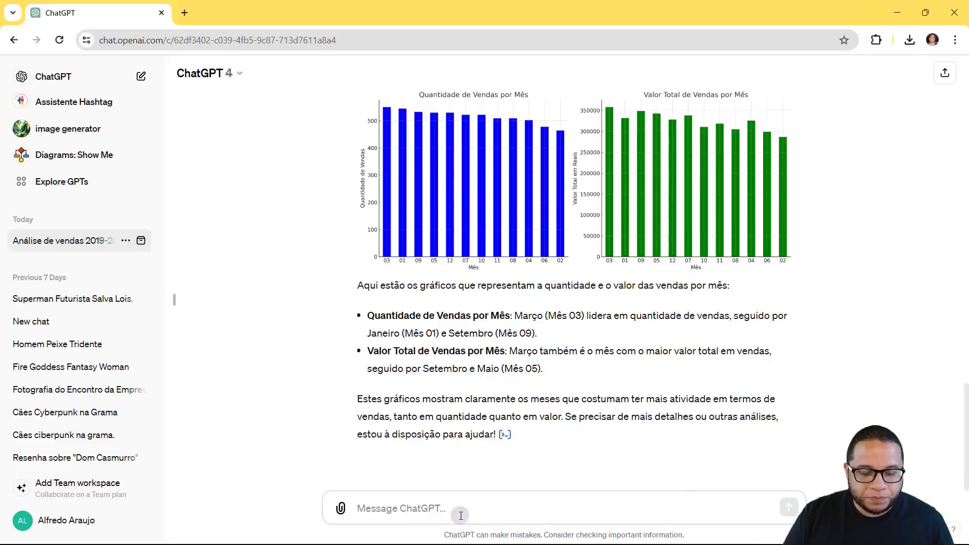
text(Agora quero )
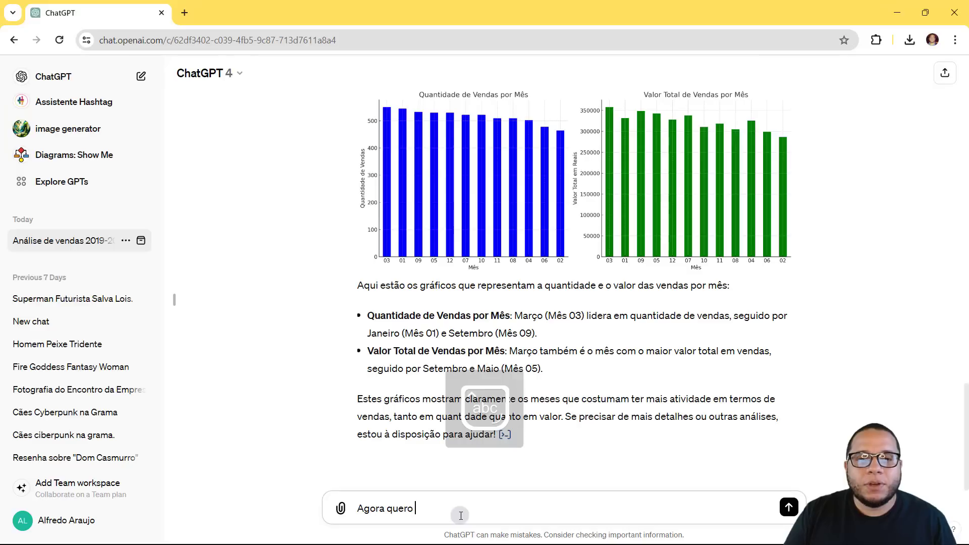
text(que analise todas i)
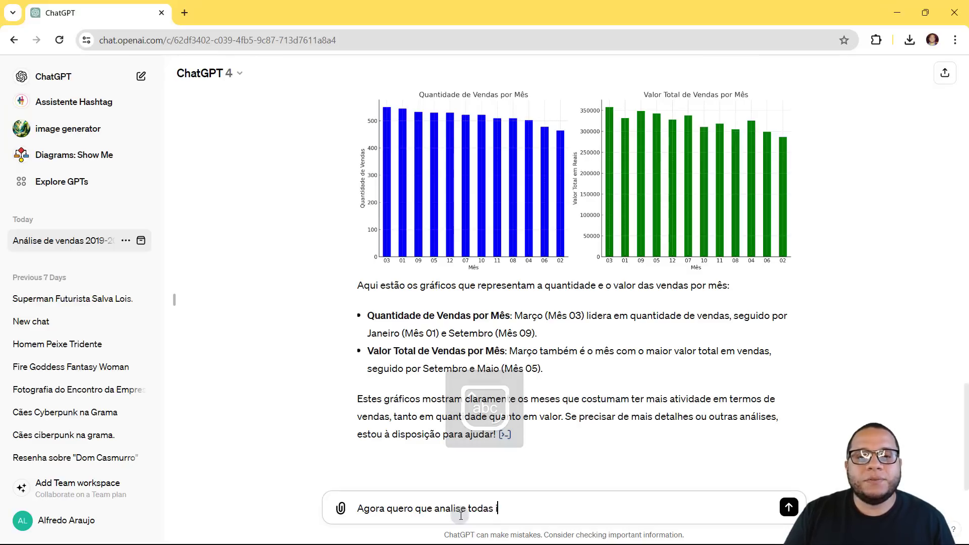
text(nformações da base)
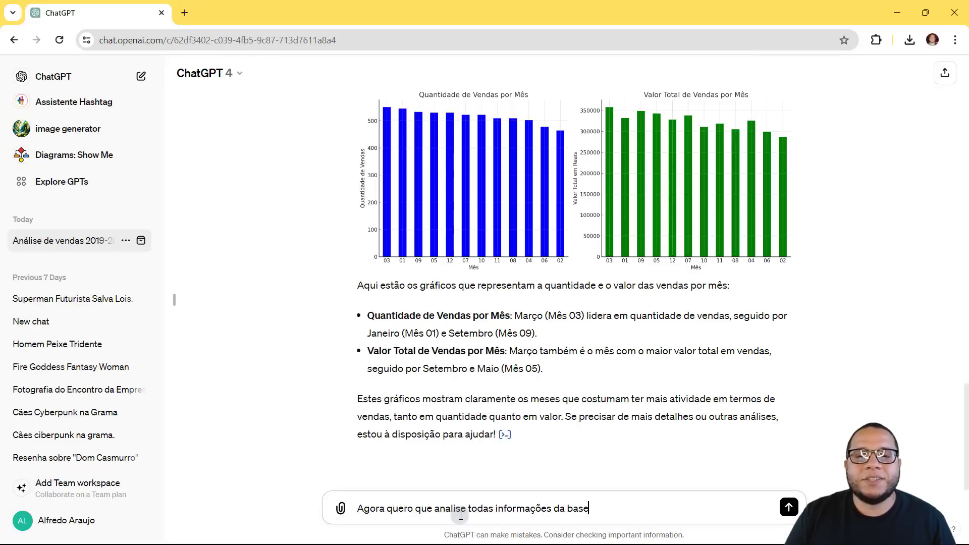
text( de dados e sugira a)
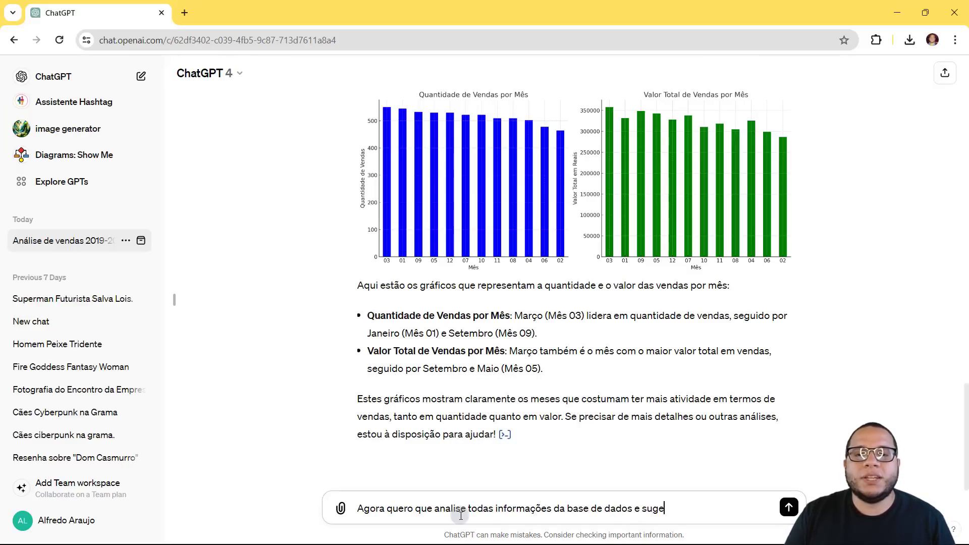
text(lgumas an)
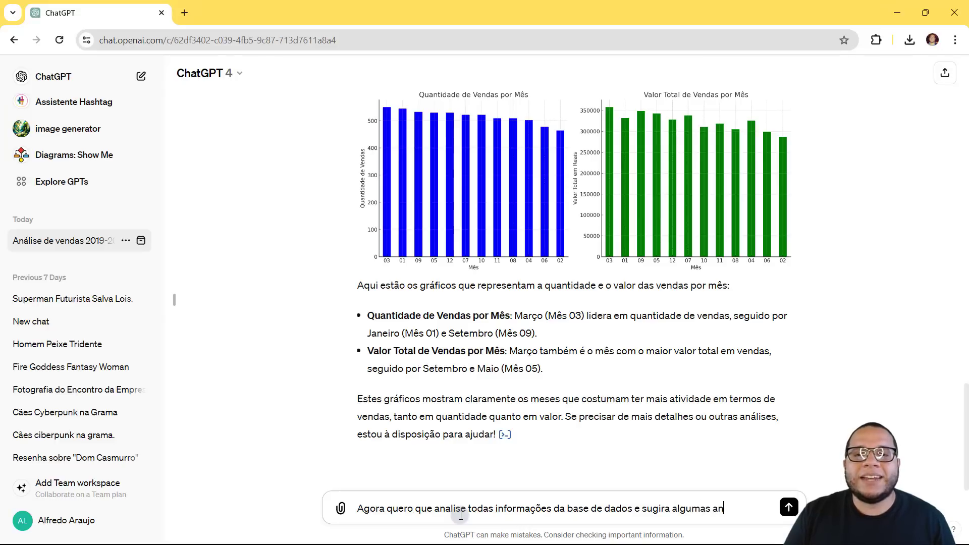
text(álises interessan)
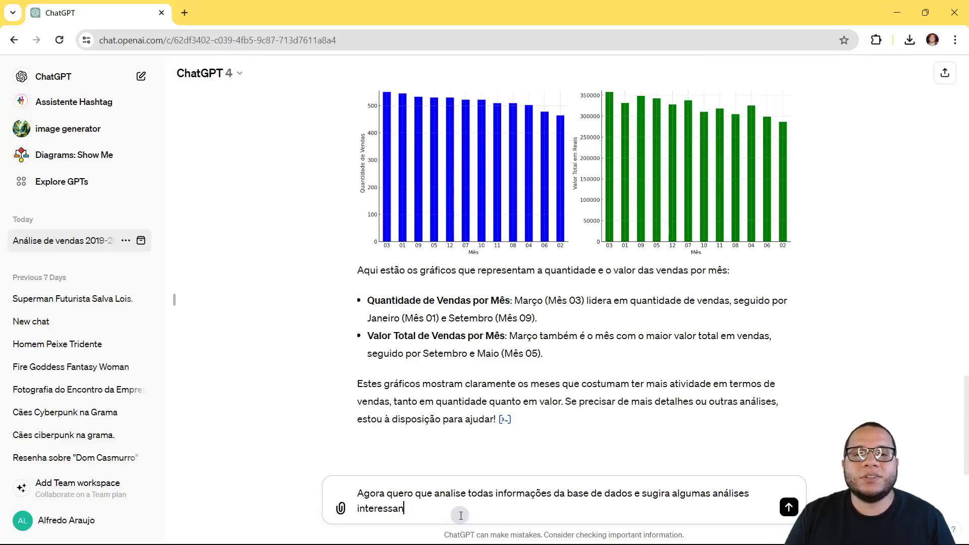
text(tes. Você pode uti)
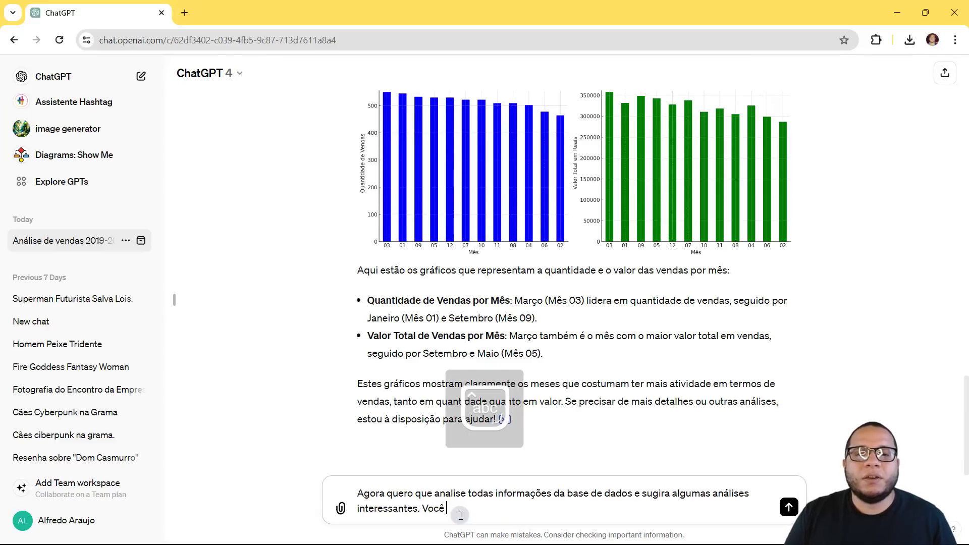
key(BackSpace)
key(BackSpace)
key(BackSpace)
text(fazer anális)
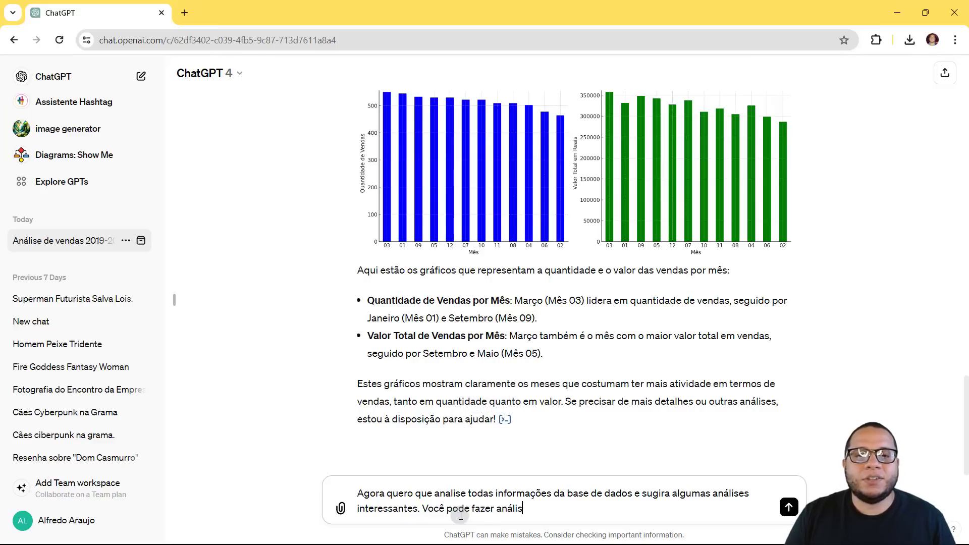
text(es com uma ou )
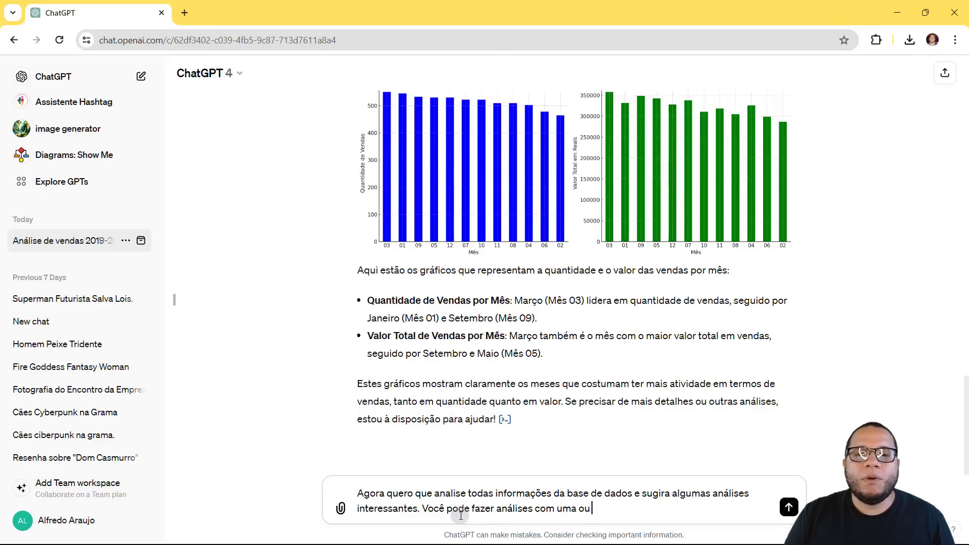
text(mais coluna)
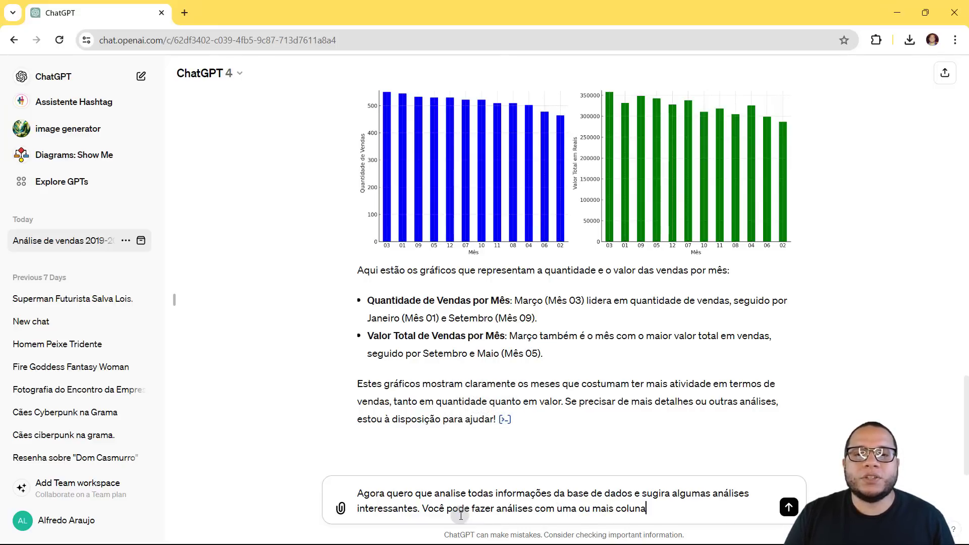
text(s quaisquer dessa base)
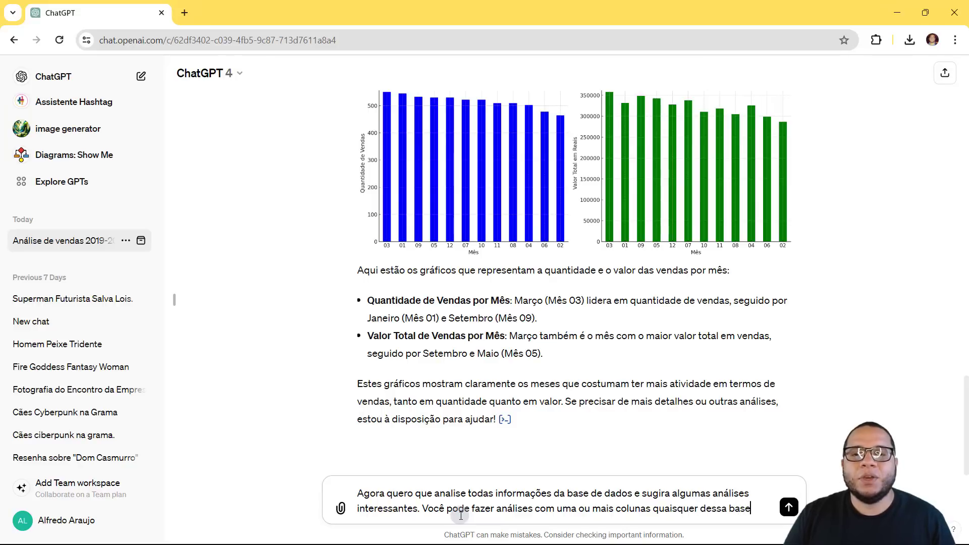
key(Return)
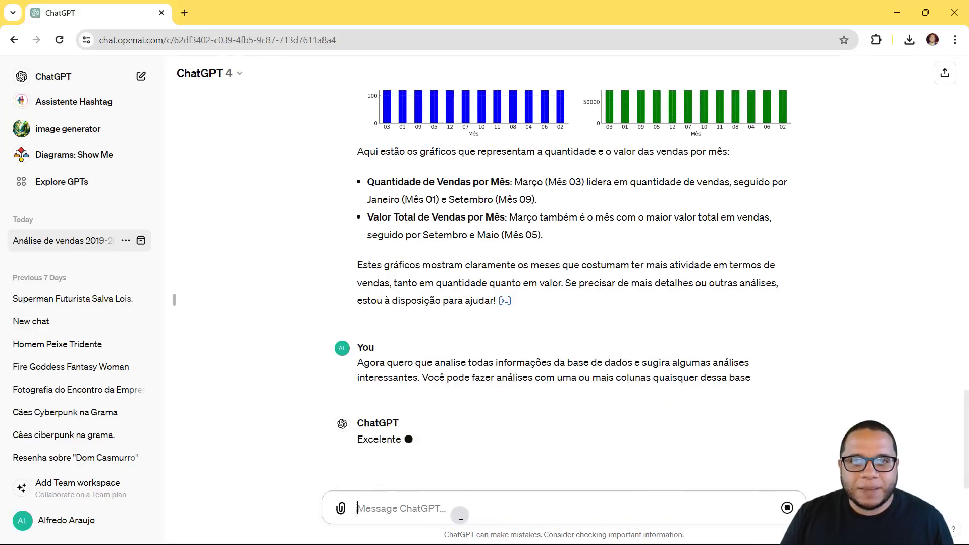